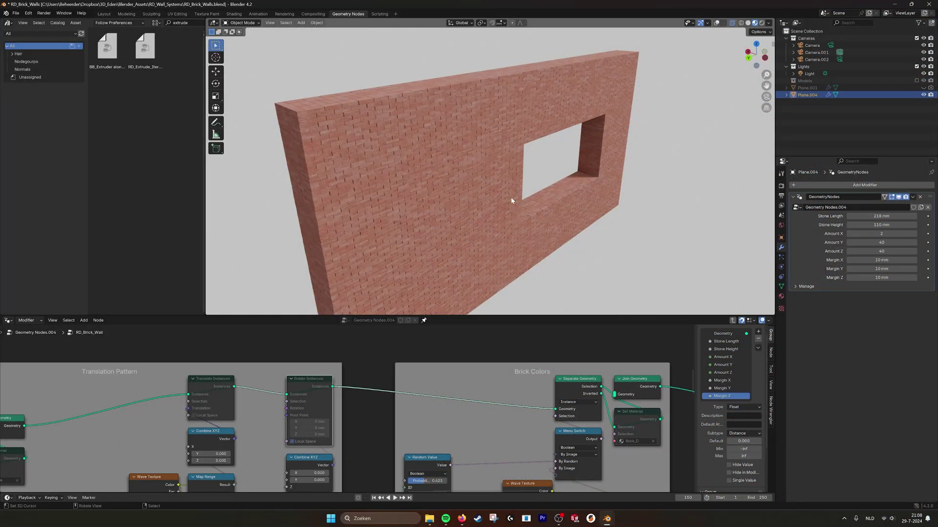
Examine the brick wall's corner, brick joints and window opening from several angles and distances.
{"action": "mouse_move", "coordinate": [511, 201]}
{"action": "middle_mouse_down"}
{"action": "mouse_move", "coordinate": [525, 201]}
{"action": "mouse_move", "coordinate": [504, 199]}
{"action": "middle_mouse_up"}
{"action": "scroll", "coordinate": [504, 199], "scroll_direction": "up", "scroll_amount": 1}
{"action": "scroll", "coordinate": [504, 199], "scroll_direction": "up", "scroll_amount": 2}
{"action": "scroll", "coordinate": [505, 199], "scroll_direction": "down", "scroll_amount": 2}
{"action": "middle_click_drag", "start_coordinate": [483, 163], "coordinate": [480, 165]}
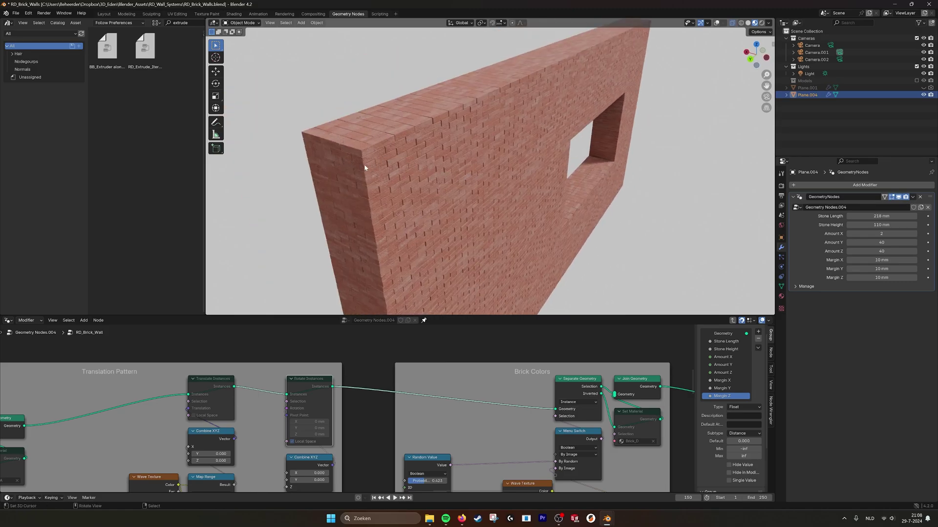
{"action": "middle_click_drag", "start_coordinate": [540, 213], "coordinate": [513, 155]}
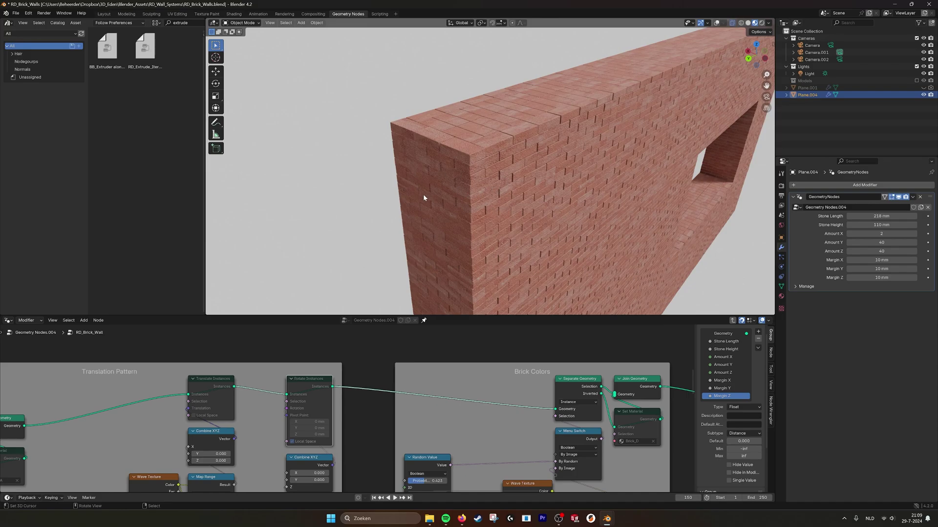
{"action": "middle_click_drag", "start_coordinate": [448, 164], "coordinate": [544, 173]}
{"action": "scroll", "coordinate": [561, 171], "scroll_direction": "down", "scroll_amount": 1}
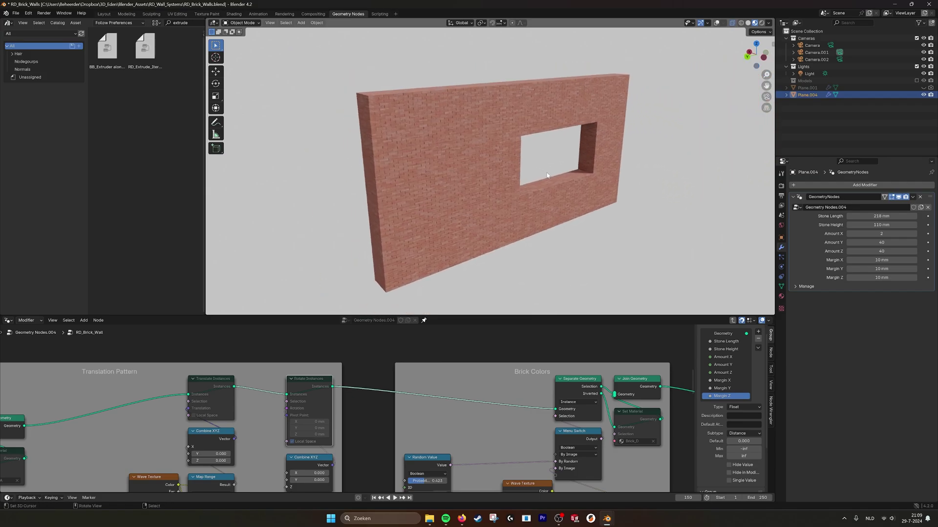
{"action": "scroll", "coordinate": [546, 174], "scroll_direction": "up", "scroll_amount": 2}
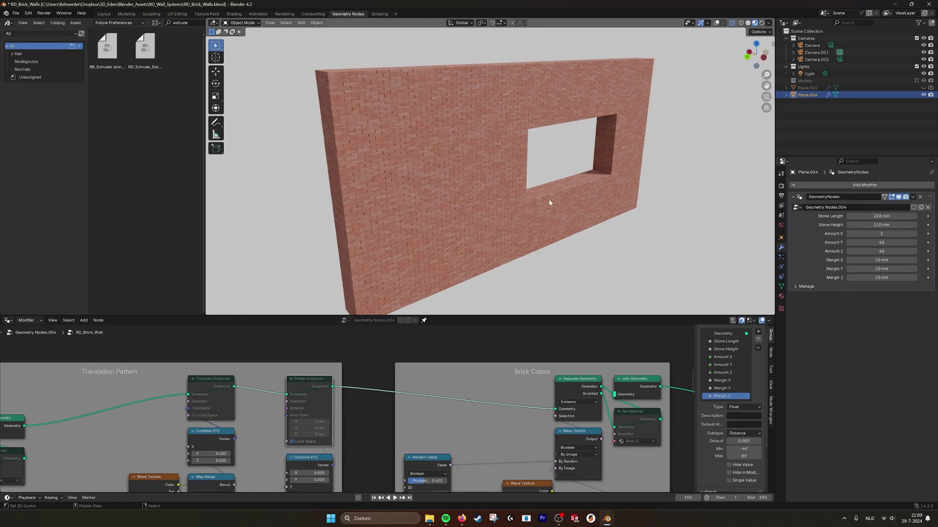
{"action": "middle_click_drag", "start_coordinate": [548, 204], "coordinate": [481, 162]}
{"action": "scroll", "coordinate": [481, 161], "scroll_direction": "down", "scroll_amount": 3}
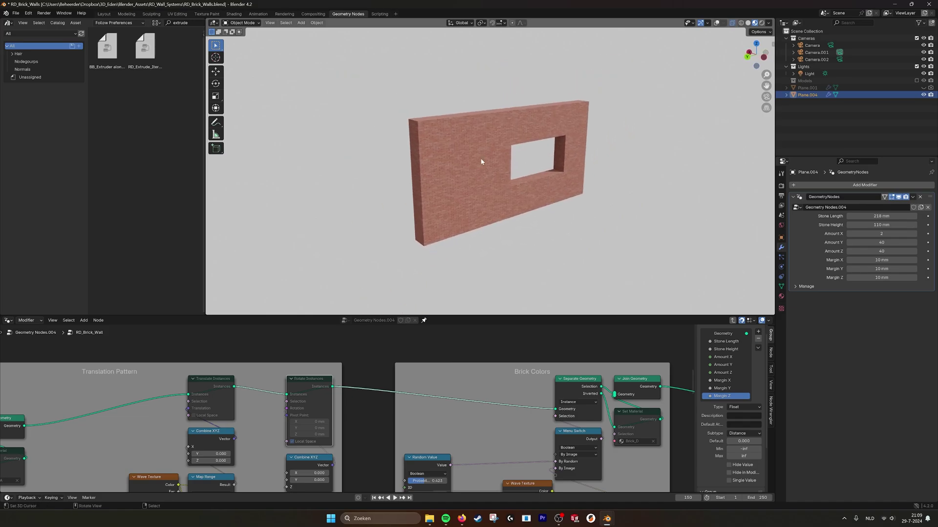
{"action": "middle_click_drag", "start_coordinate": [451, 179], "coordinate": [442, 193], "text": "shift"}
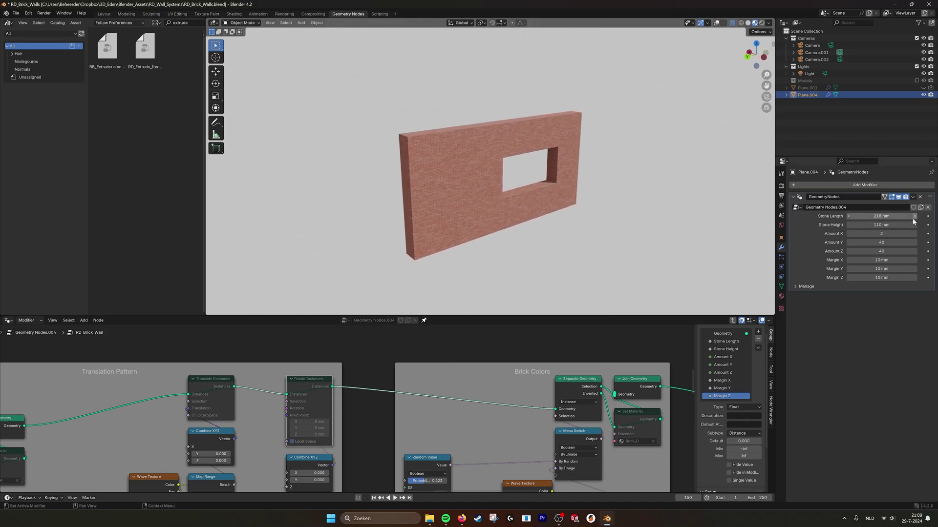
Set the brick wall modifier's Amount Y to 34 and Amount Z to 52.
{"action": "mouse_move", "coordinate": [883, 242]}
{"action": "left_mouse_down"}
{"action": "mouse_move", "coordinate": [918, 243]}
{"action": "mouse_move", "coordinate": [881, 244]}
{"action": "mouse_move", "coordinate": [918, 251]}
{"action": "mouse_move", "coordinate": [890, 251]}
{"action": "left_mouse_up"}
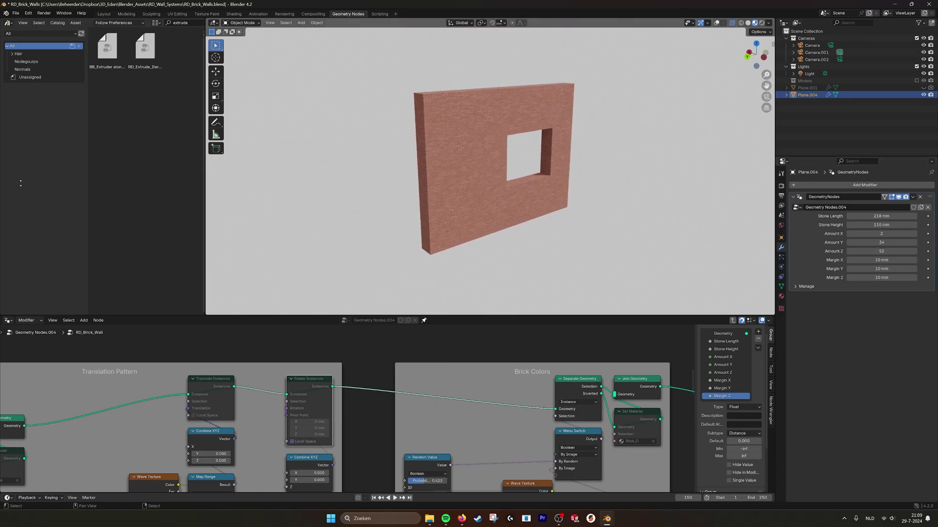
{"action": "scroll", "coordinate": [454, 180], "scroll_direction": "up", "scroll_amount": 3}
{"action": "middle_click_drag", "start_coordinate": [463, 170], "coordinate": [398, 306]}
Unmute the Rotate Instances node to view the rotated brick pattern, and mute it again.
{"action": "key", "text": "m"}
{"action": "middle_click_drag", "start_coordinate": [481, 203], "coordinate": [511, 198]}
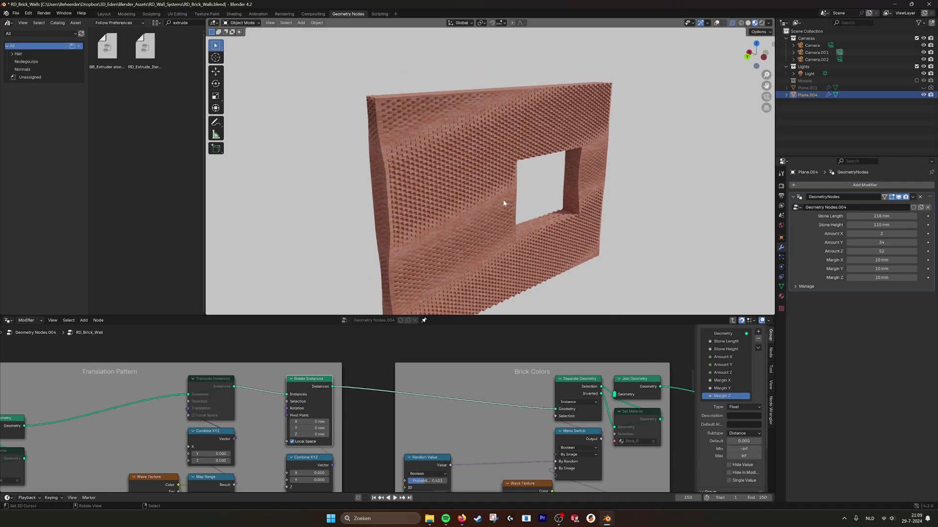
{"action": "key", "text": "m"}
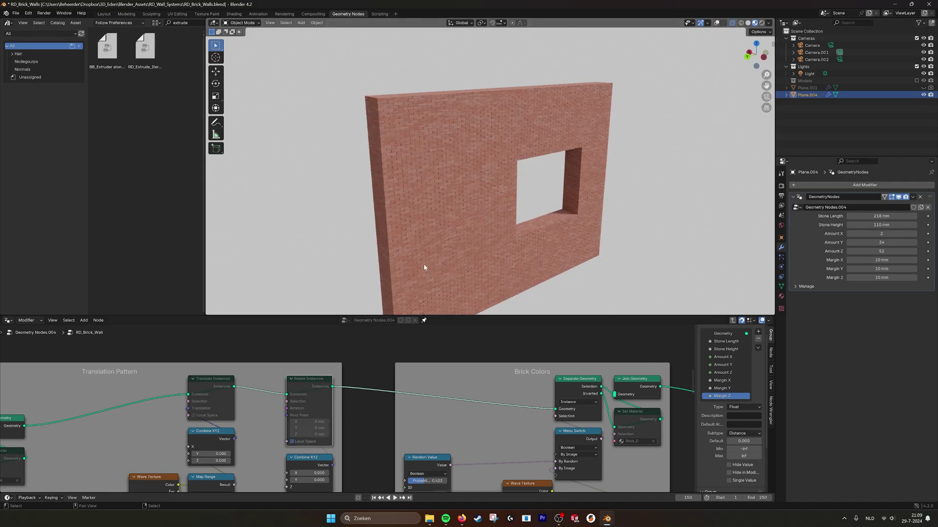
{"action": "middle_click_drag", "start_coordinate": [455, 239], "coordinate": [505, 212]}
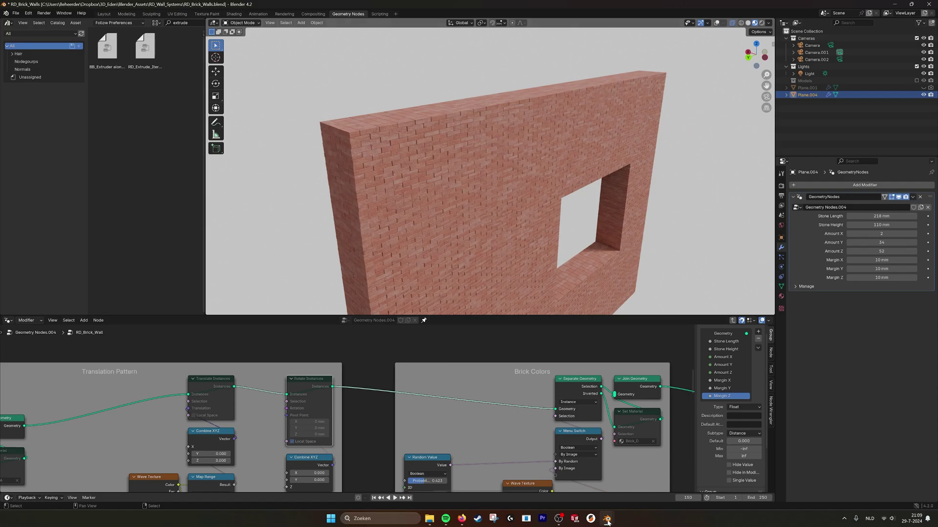
Switch to the unsaved Blender file containing the plane and enlarge the 3D viewport above the node editor.
{"action": "mouse_move", "coordinate": [608, 522]}
{"action": "left_click", "coordinate": [666, 488]}
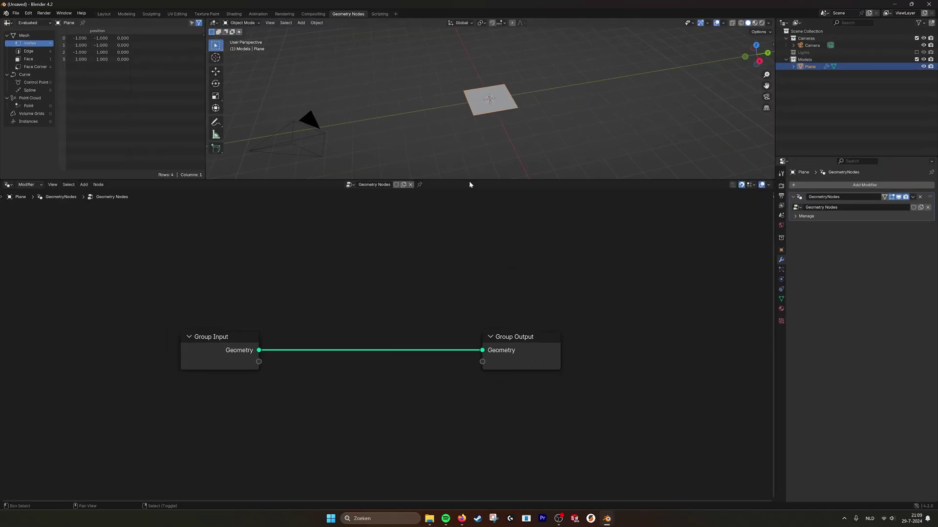
{"action": "left_click_drag", "start_coordinate": [470, 180], "coordinate": [537, 271]}
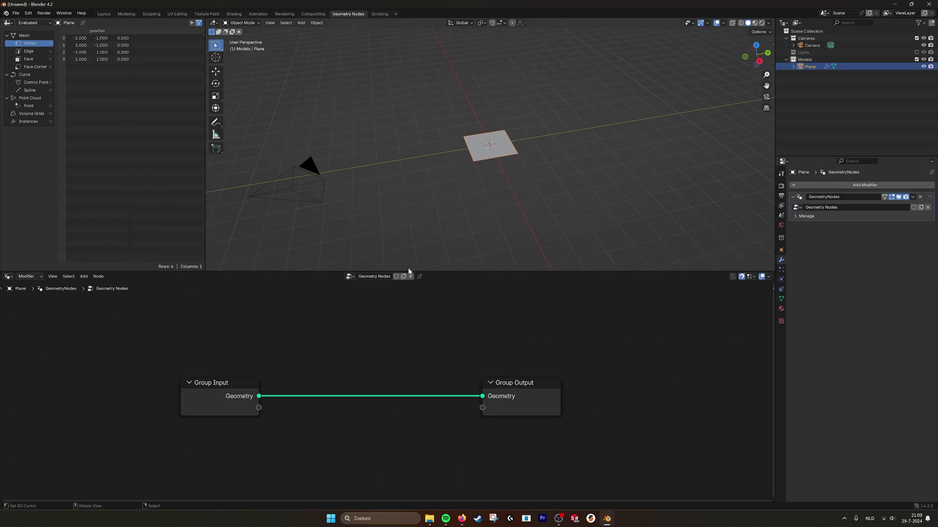
Move the Group Output node farther from Group Input to make room between them.
{"action": "scroll", "coordinate": [533, 382], "scroll_direction": "down", "scroll_amount": 2}
{"action": "left_click_drag", "start_coordinate": [509, 388], "coordinate": [732, 388]}
{"action": "key", "text": "shift+a"}
{"action": "left_click", "coordinate": [450, 341]}
{"action": "type", "text": "bubb"}
{"action": "key", "text": "Return"}
{"action": "right_click", "coordinate": [449, 337]}
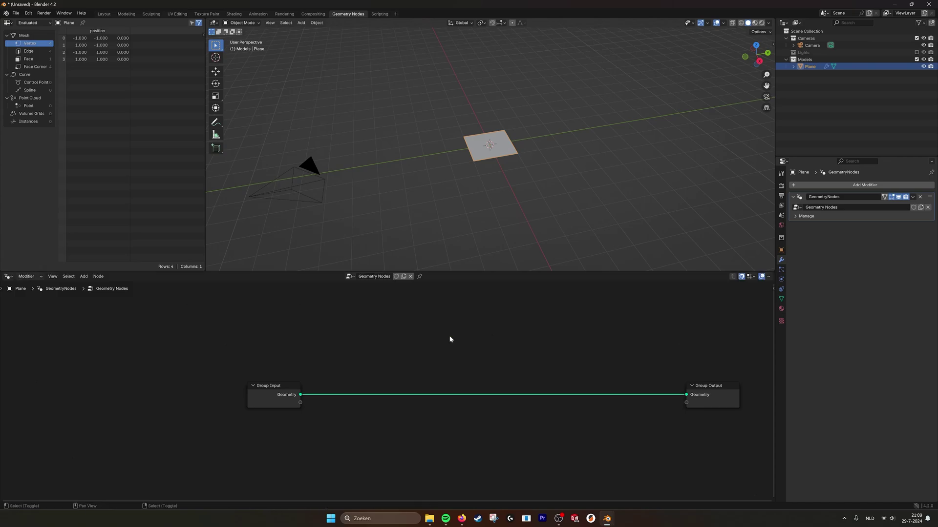
Add a Cube mesh primitive node between Group Input and Group Output.
{"action": "key", "text": "shift+a"}
{"action": "left_click", "coordinate": [449, 338]}
{"action": "type", "text": "cube"}
{"action": "key", "text": "Return"}
{"action": "left_click", "coordinate": [393, 387]}
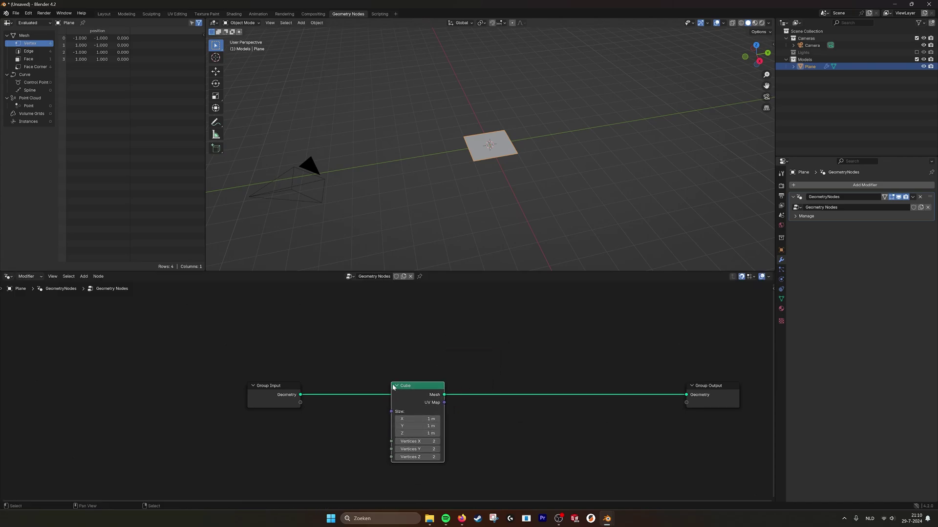
Connect the Cube's Mesh output to Group Output's Geometry and place the Cube node beside Group Input.
{"action": "middle_click_drag", "start_coordinate": [460, 402], "coordinate": [447, 399]}
{"action": "left_click_drag", "start_coordinate": [431, 391], "coordinate": [680, 390]}
{"action": "left_click_drag", "start_coordinate": [431, 391], "coordinate": [673, 391]}
{"action": "left_click_drag", "start_coordinate": [406, 387], "coordinate": [345, 387]}
{"action": "left_click", "coordinate": [451, 383]}
{"action": "middle_click_drag", "start_coordinate": [451, 383], "coordinate": [437, 361]}
Show the cube in wireframe shading and set the Cube node's Vertices X, Y and Z to 10.
{"action": "scroll", "coordinate": [437, 361], "scroll_direction": "up", "scroll_amount": 3}
{"action": "scroll", "coordinate": [518, 185], "scroll_direction": "up", "scroll_amount": 12}
{"action": "middle_click_drag", "start_coordinate": [532, 194], "coordinate": [551, 191]}
{"action": "left_click", "coordinate": [740, 23]}
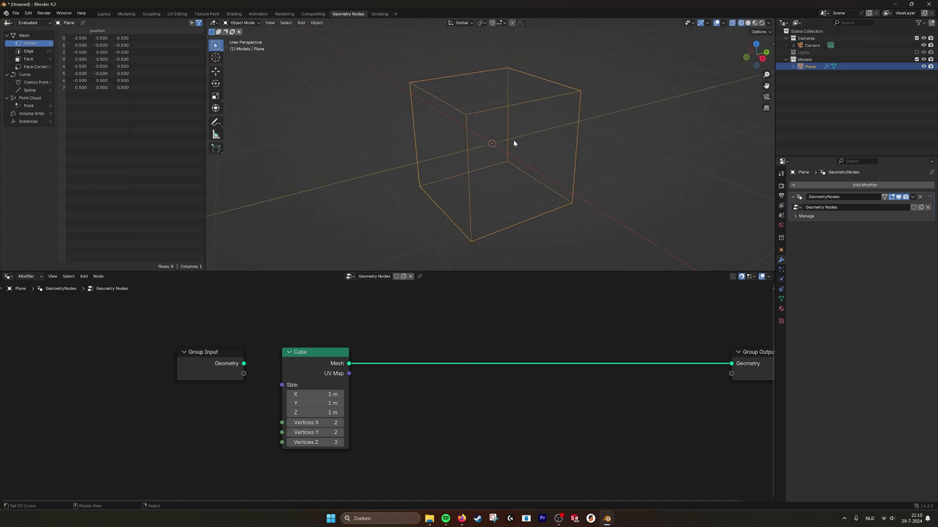
{"action": "left_click_drag", "start_coordinate": [312, 422], "coordinate": [323, 443]}
{"action": "type", "text": "10"}
{"action": "key", "text": "Return"}
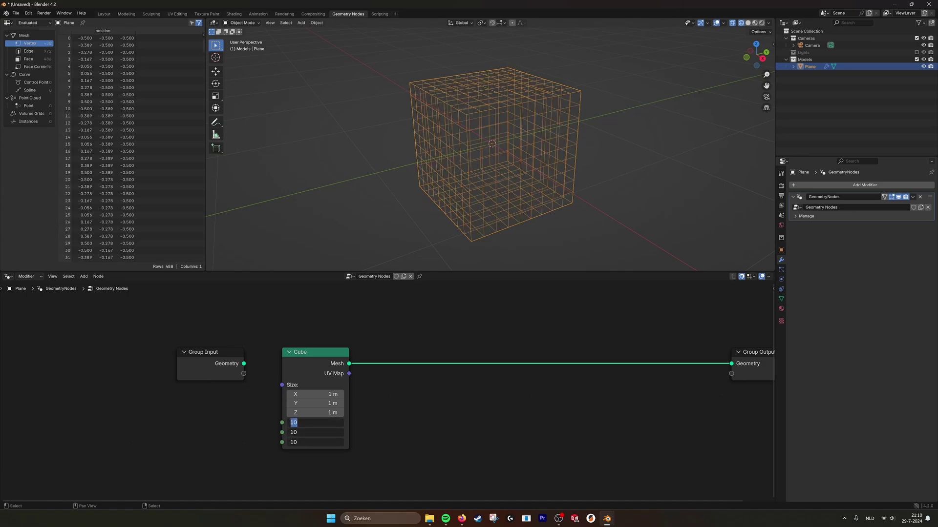
{"action": "key", "text": "Escape"}
Return the 3D viewport to solid shading.
{"action": "middle_click_drag", "start_coordinate": [516, 352], "coordinate": [450, 353]}
{"action": "left_click", "coordinate": [749, 23]}
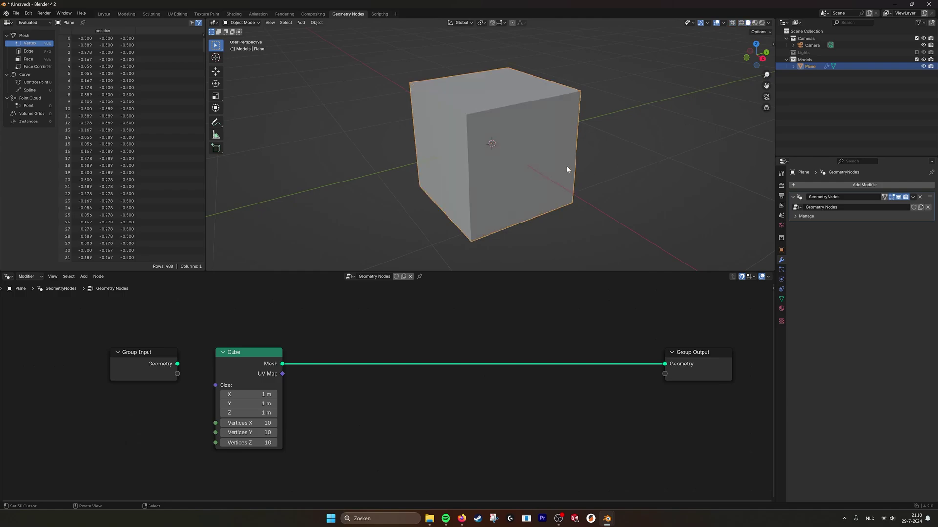
{"action": "mouse_move", "coordinate": [566, 167]}
{"action": "middle_mouse_down"}
{"action": "mouse_move", "coordinate": [563, 156]}
{"action": "mouse_move", "coordinate": [572, 160]}
{"action": "middle_mouse_up"}
{"action": "scroll", "coordinate": [564, 158], "scroll_direction": "down", "scroll_amount": 1}
Add an Instance on Points node into the link between the Cube's Mesh and Group Output.
{"action": "key", "text": "shift+a"}
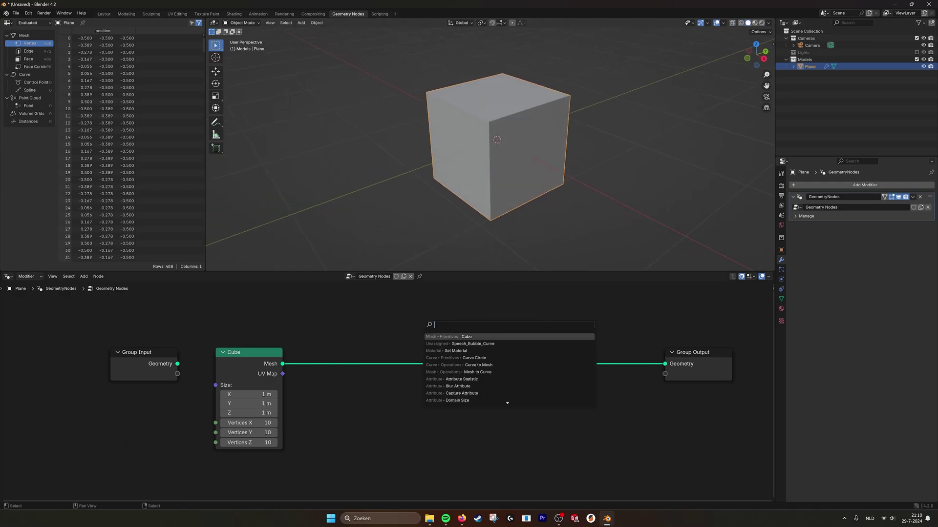
{"action": "type", "text": "Instance"}
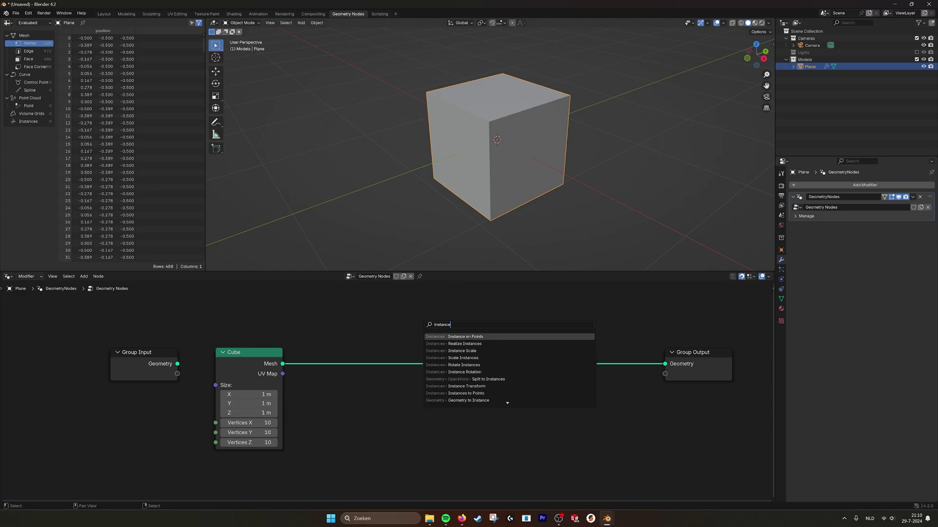
{"action": "key", "text": "Return"}
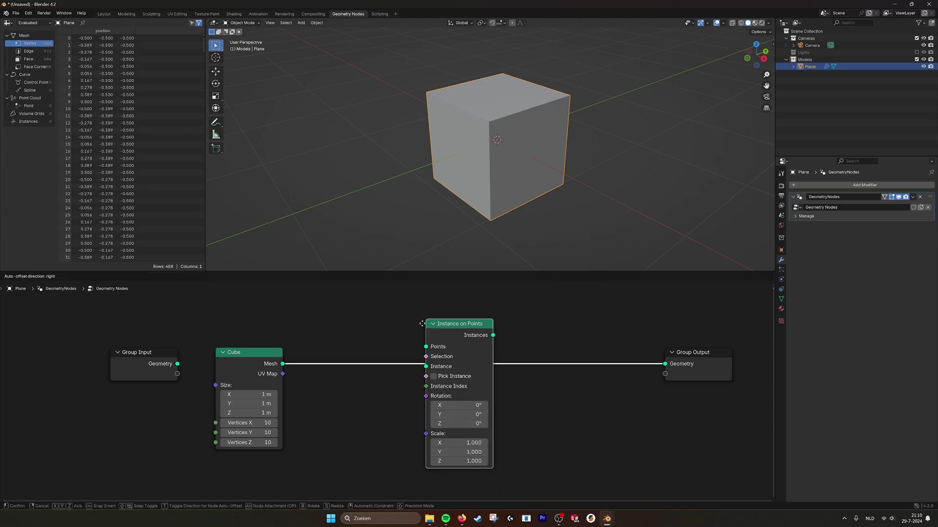
{"action": "left_click", "coordinate": [478, 345]}
Duplicate the Cube node, place the copy below the original, and set its Vertices X, Y and Z to 2.
{"action": "middle_click_drag", "start_coordinate": [494, 355], "coordinate": [482, 299]}
{"action": "scroll", "coordinate": [489, 300], "scroll_direction": "down", "scroll_amount": 2}
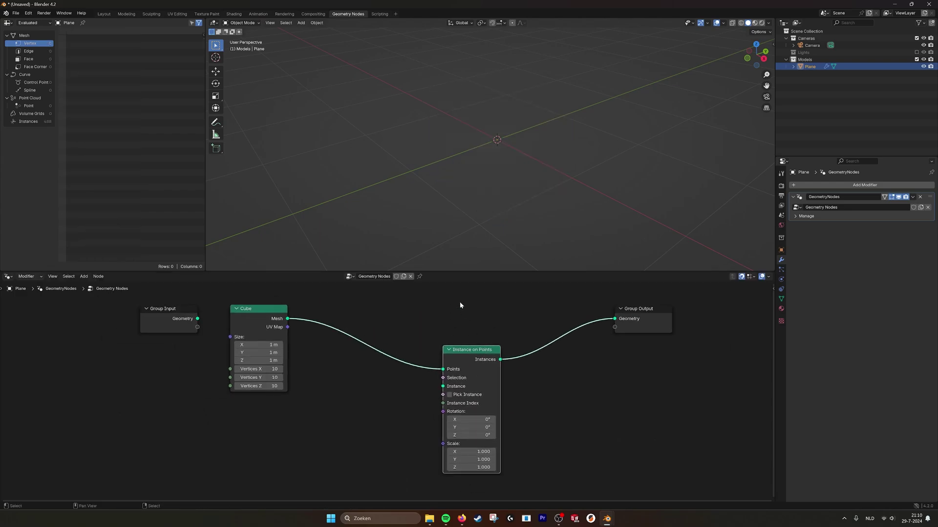
{"action": "left_click", "coordinate": [241, 308]}
{"action": "key", "text": "shift+d"}
{"action": "left_click", "coordinate": [365, 415]}
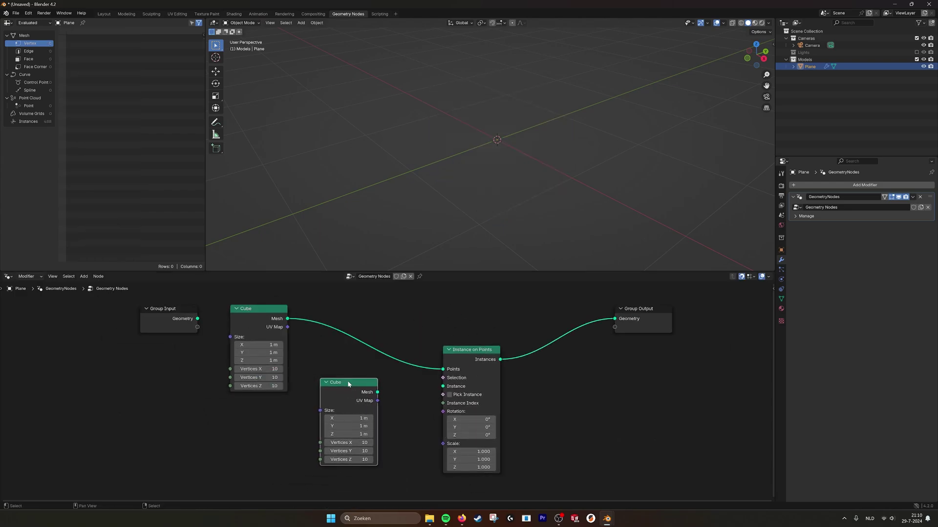
{"action": "left_click_drag", "start_coordinate": [346, 443], "coordinate": [347, 459]}
{"action": "type", "text": "2"}
{"action": "key", "text": "Return"}
Connect the duplicated Cube's Mesh to the Instance input and set its size to 0.09 m on all axes.
{"action": "left_click_drag", "start_coordinate": [377, 391], "coordinate": [443, 386]}
{"action": "middle_click_drag", "start_coordinate": [343, 415], "coordinate": [394, 384]}
{"action": "mouse_move", "coordinate": [315, 412]}
{"action": "left_mouse_down"}
{"action": "mouse_move", "coordinate": [315, 427]}
{"action": "mouse_move", "coordinate": [273, 428]}
{"action": "mouse_move", "coordinate": [307, 428]}
{"action": "left_mouse_up"}
{"action": "middle_click_drag", "start_coordinate": [424, 341], "coordinate": [430, 347]}
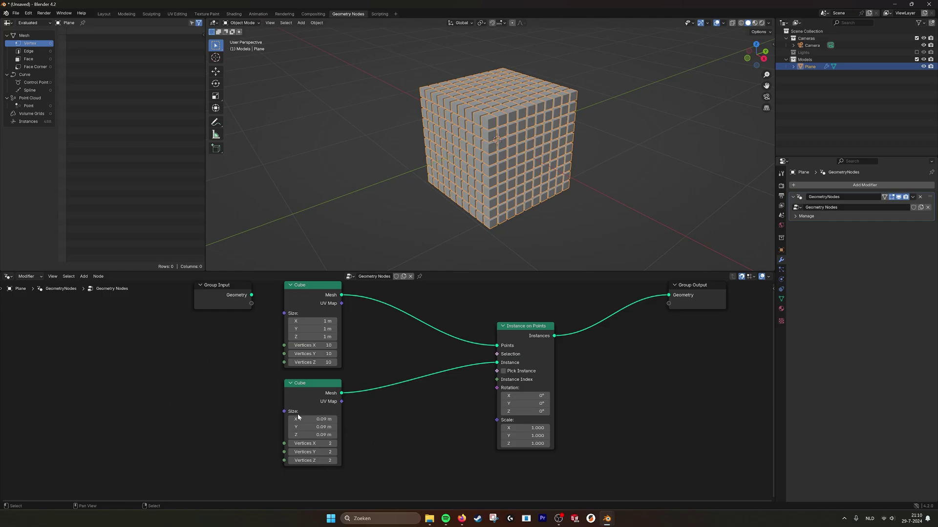
Move the small Cube node closer to Instance on Points and Group Output farther away from it.
{"action": "left_click_drag", "start_coordinate": [299, 417], "coordinate": [430, 433]}
{"action": "left_click_drag", "start_coordinate": [547, 337], "coordinate": [554, 328]}
{"action": "middle_click_drag", "start_coordinate": [656, 345], "coordinate": [523, 374]}
{"action": "left_click_drag", "start_coordinate": [561, 314], "coordinate": [676, 339]}
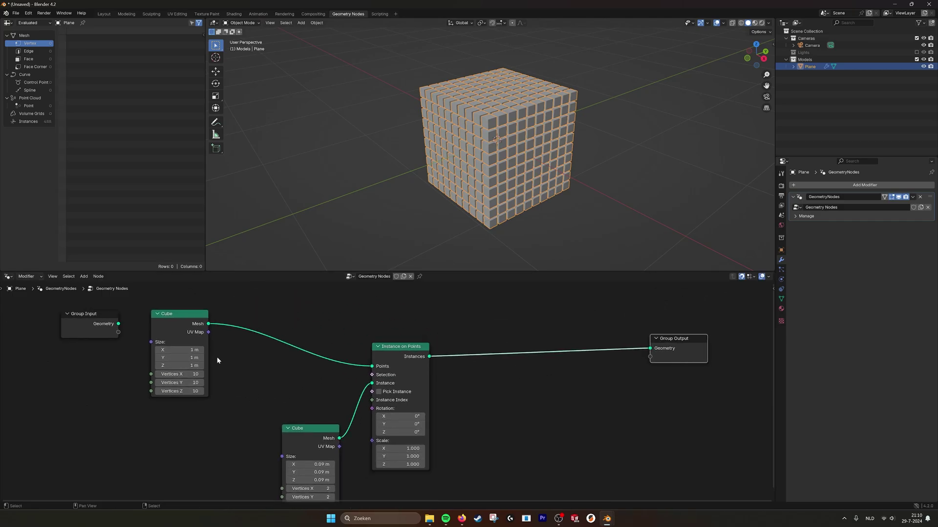
Move Group Input and the 1 m Cube node together farther away from Instance on Points.
{"action": "middle_click_drag", "start_coordinate": [226, 352], "coordinate": [371, 351]}
{"action": "left_click_drag", "start_coordinate": [147, 289], "coordinate": [418, 385]}
{"action": "left_click_drag", "start_coordinate": [332, 342], "coordinate": [143, 348]}
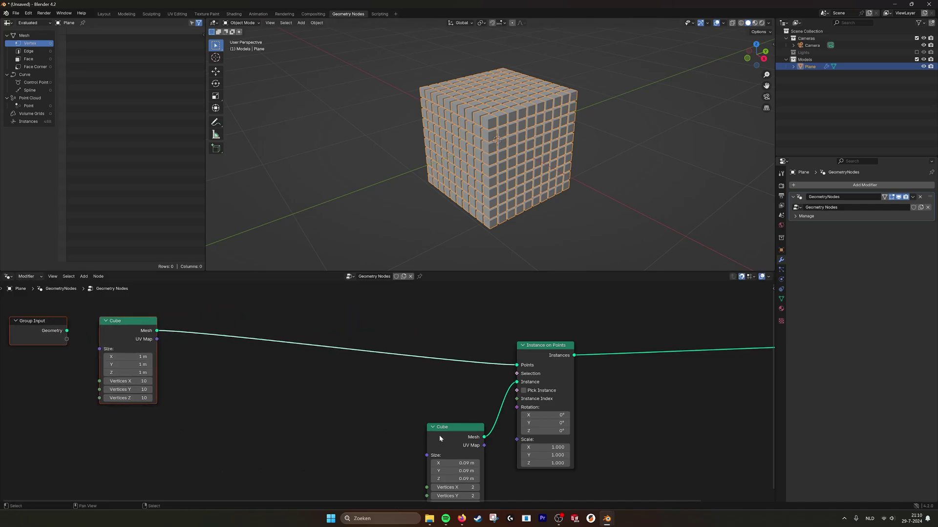
Adjust the 0.09 m Cube node's position beside Instance on Points, undoing one unwanted change.
{"action": "left_click_drag", "start_coordinate": [439, 435], "coordinate": [430, 419]}
{"action": "mouse_move", "coordinate": [447, 454]}
{"action": "left_mouse_down"}
{"action": "mouse_move", "coordinate": [476, 455]}
{"action": "mouse_move", "coordinate": [459, 455]}
{"action": "left_mouse_up"}
{"action": "key", "text": "ctrl+z"}
{"action": "middle_click_drag", "start_coordinate": [300, 350], "coordinate": [402, 337]}
{"action": "scroll", "coordinate": [372, 356], "scroll_direction": "down", "scroll_amount": 1}
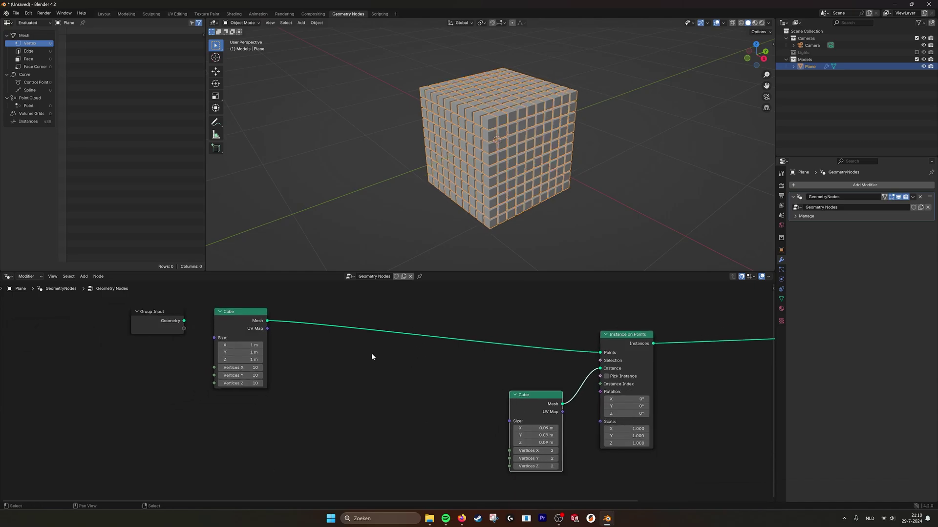
{"action": "left_click_drag", "start_coordinate": [540, 397], "coordinate": [517, 390]}
Add an Align Rotation to Vector node and place it directly below Instance on Points.
{"action": "key", "text": "shift+a"}
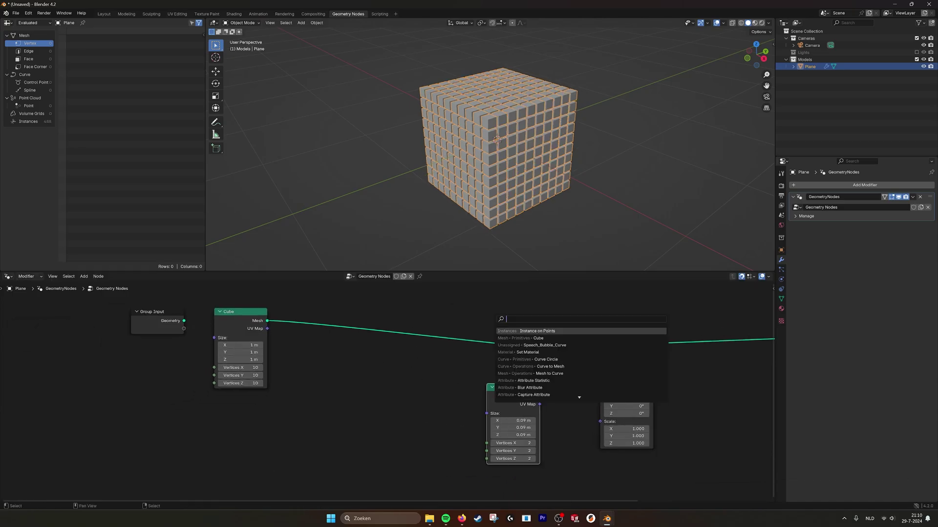
{"action": "type", "text": "al"}
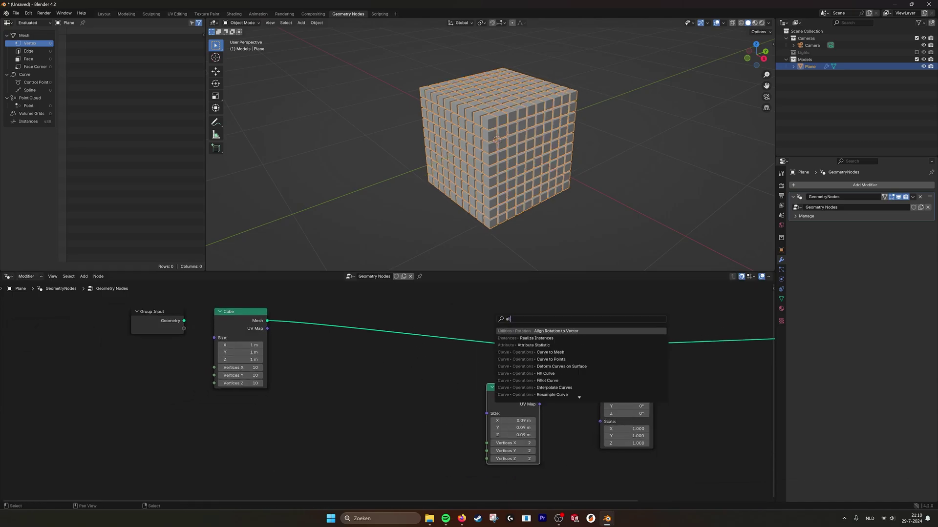
{"action": "type", "text": "ign aur"}
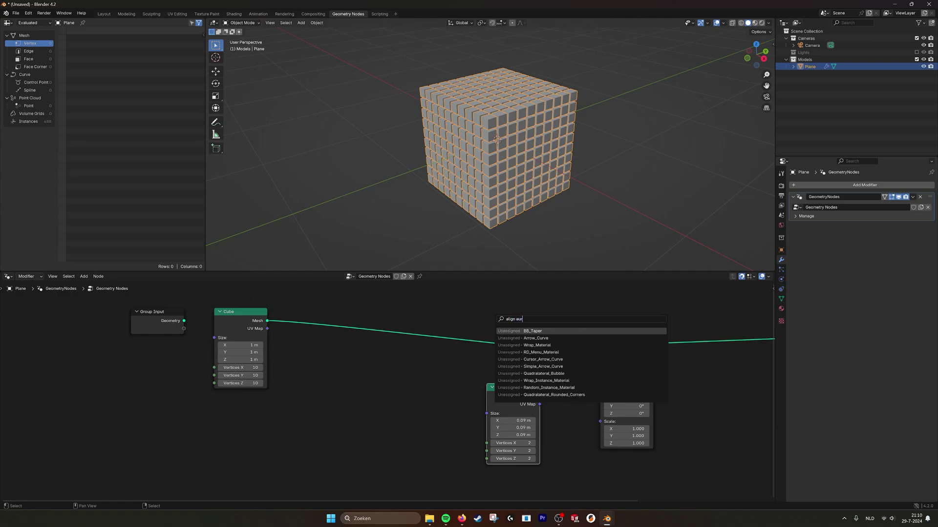
{"action": "key", "text": "BackSpace"}
{"action": "key", "text": "BackSpace"}
{"action": "key", "text": "BackSpace"}
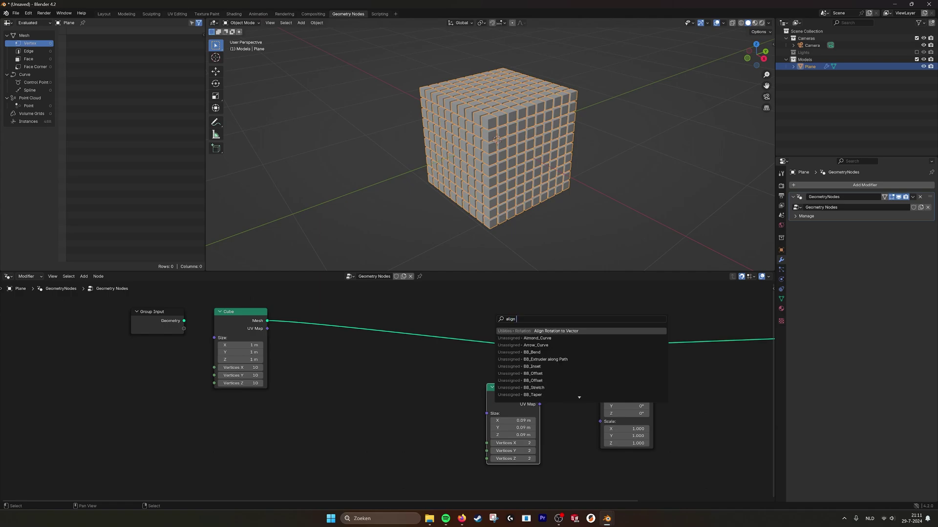
{"action": "type", "text": "rota"}
{"action": "key", "text": "Return"}
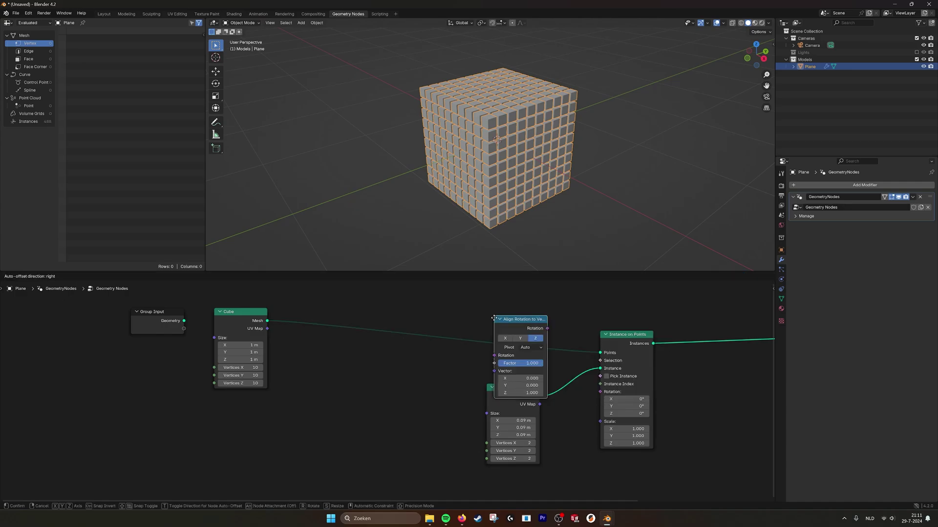
{"action": "left_click", "coordinate": [603, 447]}
{"action": "scroll", "coordinate": [602, 446], "scroll_direction": "up", "scroll_amount": 1}
{"action": "middle_click_drag", "start_coordinate": [602, 446], "coordinate": [576, 362]}
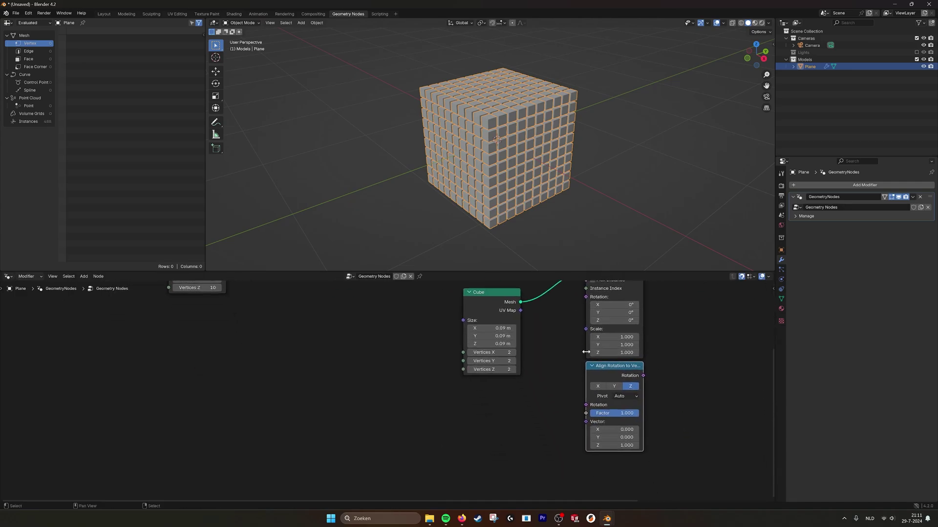
{"action": "scroll", "coordinate": [584, 354], "scroll_direction": "down", "scroll_amount": 2}
{"action": "left_click_drag", "start_coordinate": [602, 370], "coordinate": [596, 375]}
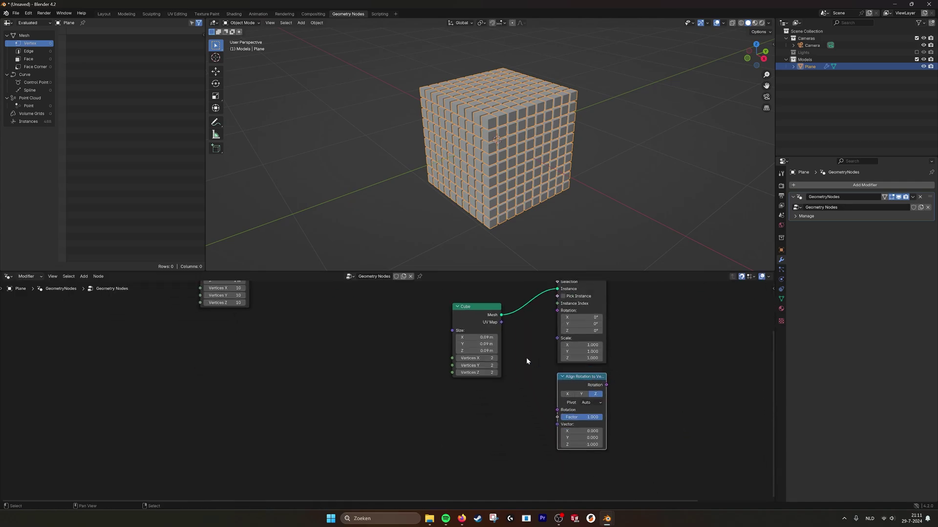
Insert a Capture Attribute node into the link between the 1 m Cube and Instance on Points.
{"action": "middle_click_drag", "start_coordinate": [525, 356], "coordinate": [537, 385]}
{"action": "scroll", "coordinate": [537, 386], "scroll_direction": "down", "scroll_amount": 1}
{"action": "middle_click_drag", "start_coordinate": [456, 333], "coordinate": [476, 353]}
{"action": "key", "text": "shift+a"}
{"action": "left_click", "coordinate": [442, 290]}
{"action": "type", "text": "capture"}
{"action": "key", "text": "Return"}
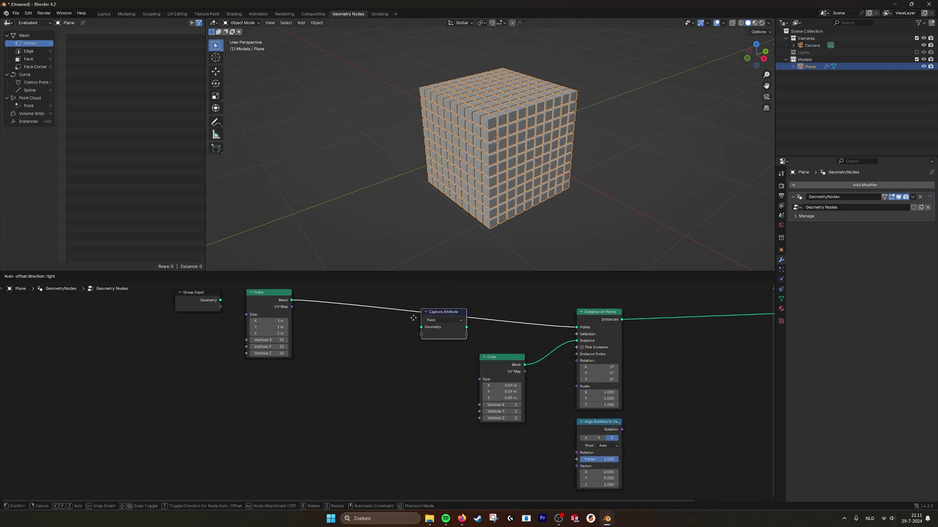
{"action": "left_click", "coordinate": [344, 298]}
Set the Capture Attribute domain to Face and shift the 1 m Cube node slightly closer to it.
{"action": "left_click", "coordinate": [365, 307]}
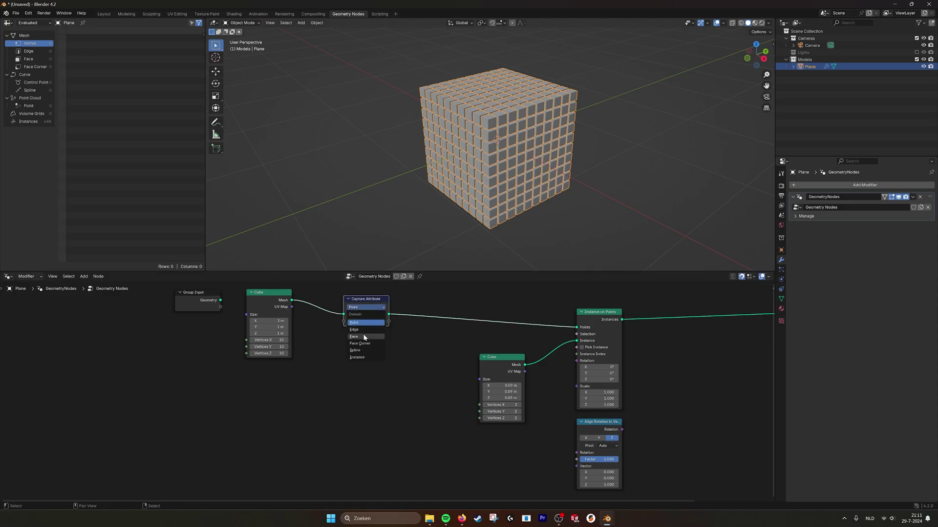
{"action": "scroll", "coordinate": [528, 171], "scroll_direction": "up", "scroll_amount": 2}
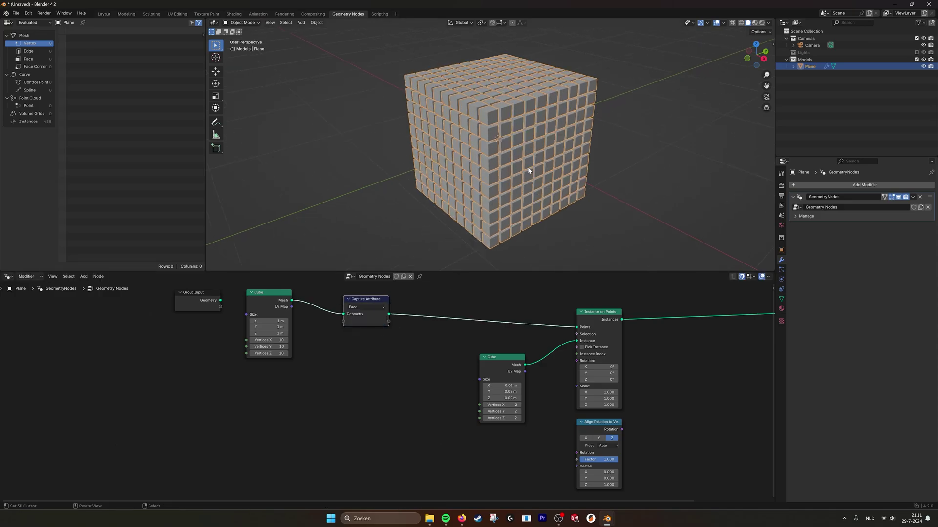
{"action": "left_click", "coordinate": [276, 294]}
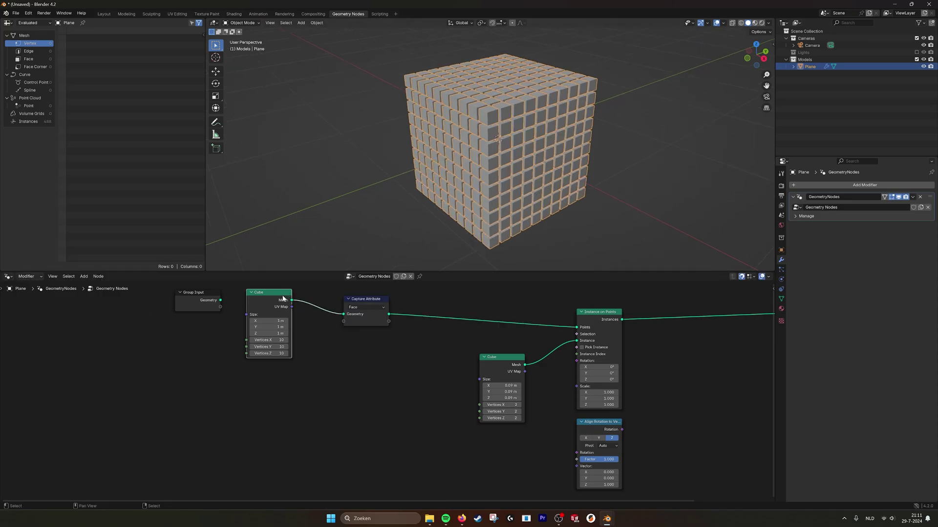
{"action": "left_click", "coordinate": [369, 300]}
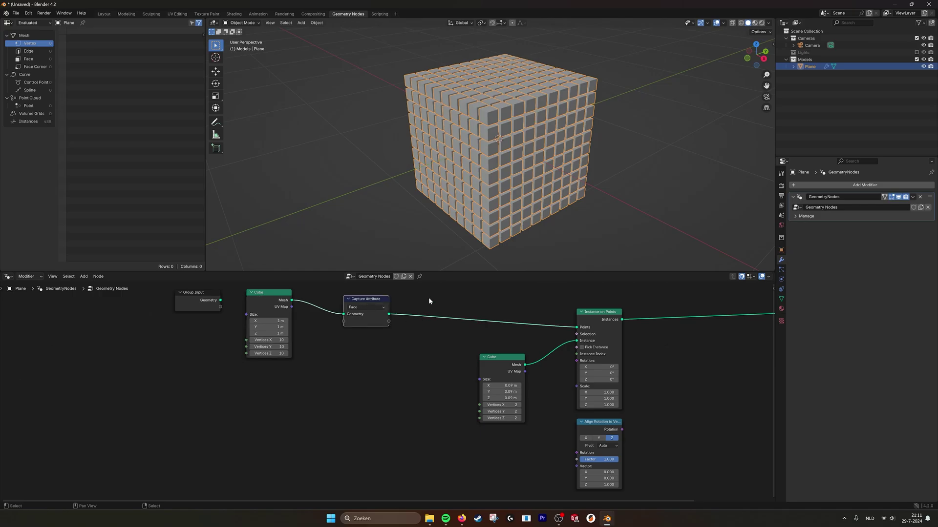
{"action": "mouse_move", "coordinate": [283, 299]}
{"action": "left_mouse_down"}
{"action": "mouse_move", "coordinate": [309, 306]}
{"action": "mouse_move", "coordinate": [273, 300]}
{"action": "left_mouse_up"}
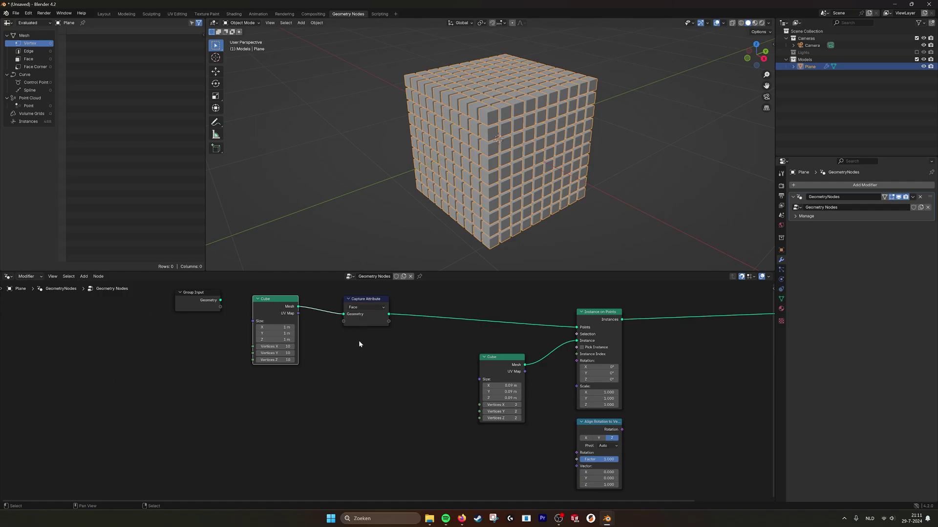
Add a Normal node and place it directly below Capture Attribute.
{"action": "key", "text": "shift+a"}
{"action": "type", "text": "n"}
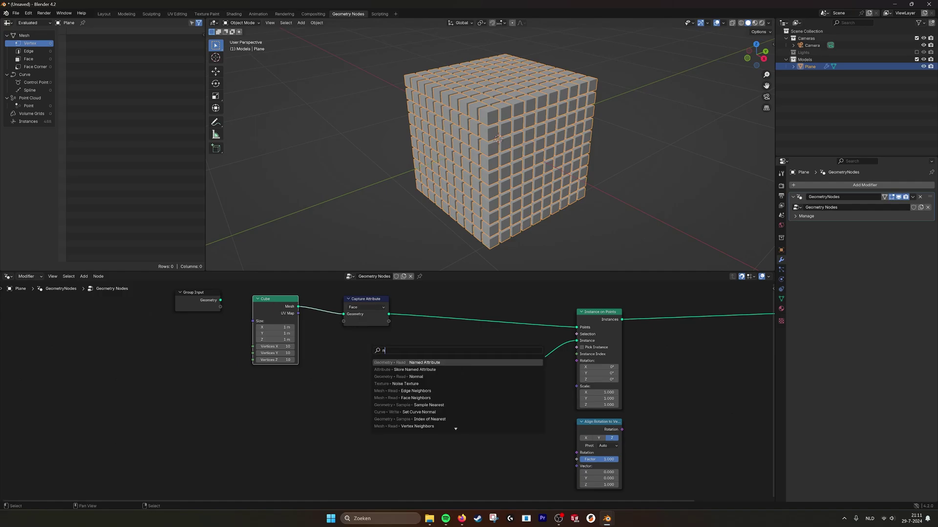
{"action": "type", "text": "orma"}
{"action": "key", "text": "Return"}
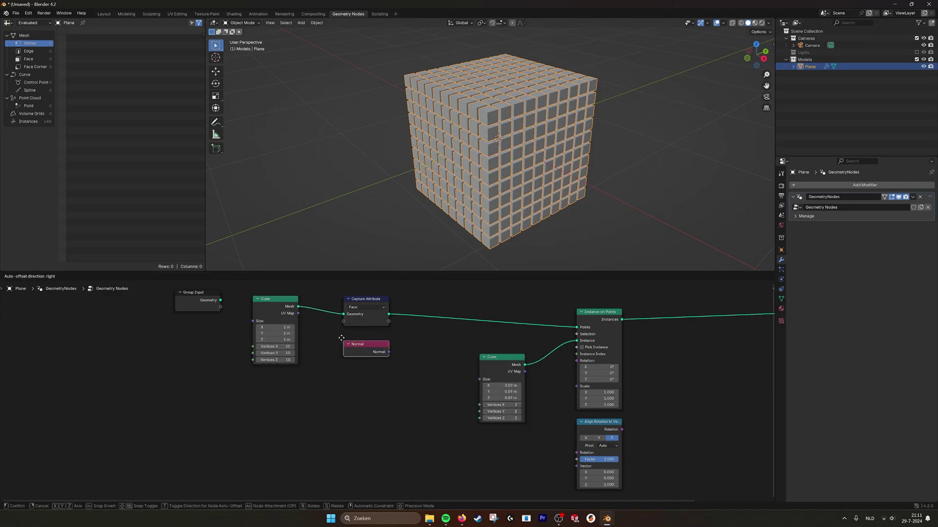
{"action": "left_click", "coordinate": [341, 332]}
Drive the instances' rotation from the captured Normal through Align Rotation to Vector on the X axis, and lengthen the small cube along X.
{"action": "left_click_drag", "start_coordinate": [389, 346], "coordinate": [575, 466]}
{"action": "left_click_drag", "start_coordinate": [500, 385], "coordinate": [535, 385], "text": "shift"}
{"action": "left_click", "coordinate": [598, 438]}
{"action": "left_click_drag", "start_coordinate": [622, 429], "coordinate": [577, 361]}
{"action": "left_click", "coordinate": [585, 438]}
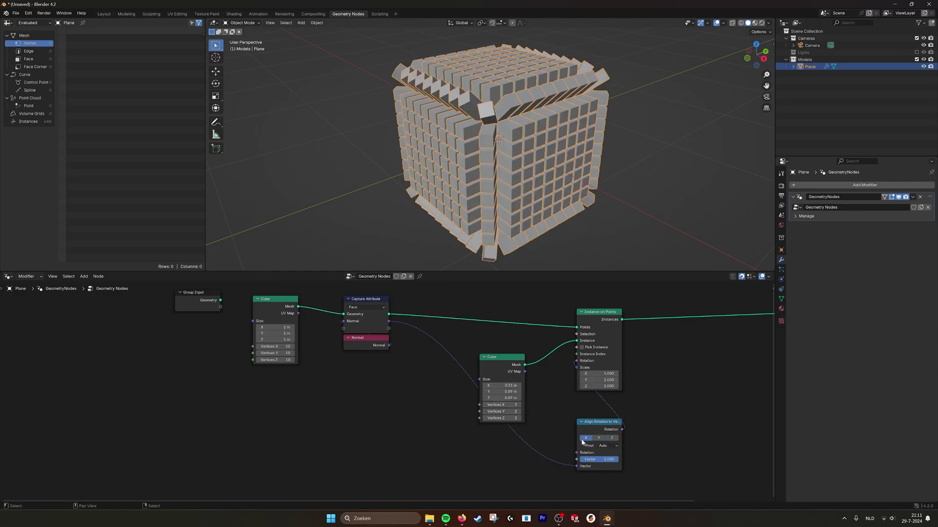
{"action": "mouse_move", "coordinate": [523, 177]}
{"action": "middle_mouse_down"}
{"action": "mouse_move", "coordinate": [548, 174]}
{"action": "mouse_move", "coordinate": [530, 184]}
{"action": "middle_mouse_up"}
Move Group Input, the 1 m Cube, Capture Attribute and Normal nodes farther from Instance on Points, with Normal slightly lower.
{"action": "middle_click_drag", "start_coordinate": [271, 314], "coordinate": [317, 320]}
{"action": "left_click_drag", "start_coordinate": [177, 295], "coordinate": [466, 352]}
{"action": "left_click_drag", "start_coordinate": [410, 304], "coordinate": [333, 310]}
{"action": "middle_click_drag", "start_coordinate": [436, 340], "coordinate": [419, 350]}
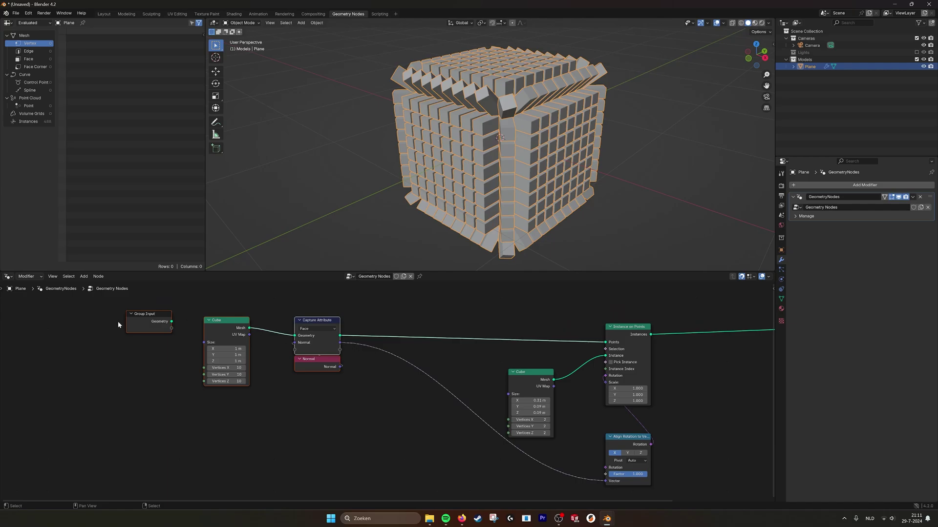
{"action": "left_click_drag", "start_coordinate": [76, 295], "coordinate": [359, 377]}
{"action": "left_click_drag", "start_coordinate": [332, 322], "coordinate": [191, 375]}
{"action": "left_click", "coordinate": [289, 376]}
{"action": "middle_click_drag", "start_coordinate": [290, 377], "coordinate": [322, 340]}
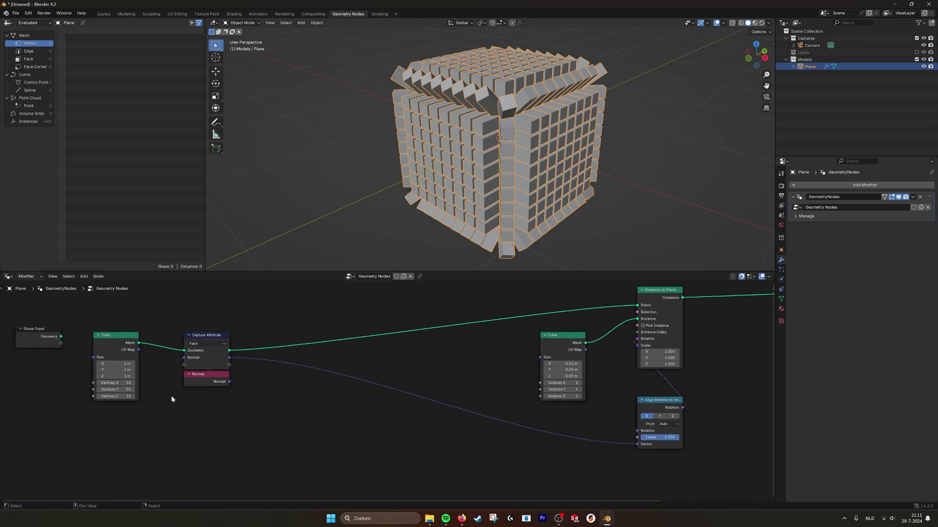
{"action": "left_click_drag", "start_coordinate": [210, 379], "coordinate": [210, 384]}
Insert a Mesh to Points node between Capture Attribute and Instance on Points, and set its mode to Edges.
{"action": "middle_click_drag", "start_coordinate": [342, 324], "coordinate": [333, 353]}
{"action": "key", "text": "shift+a"}
{"action": "left_click", "coordinate": [363, 308]}
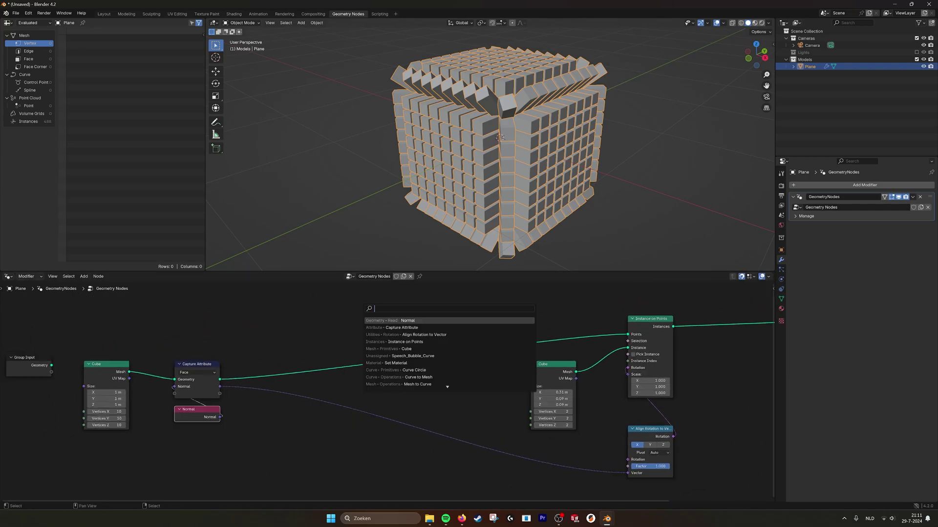
{"action": "type", "text": "mesh to poin"}
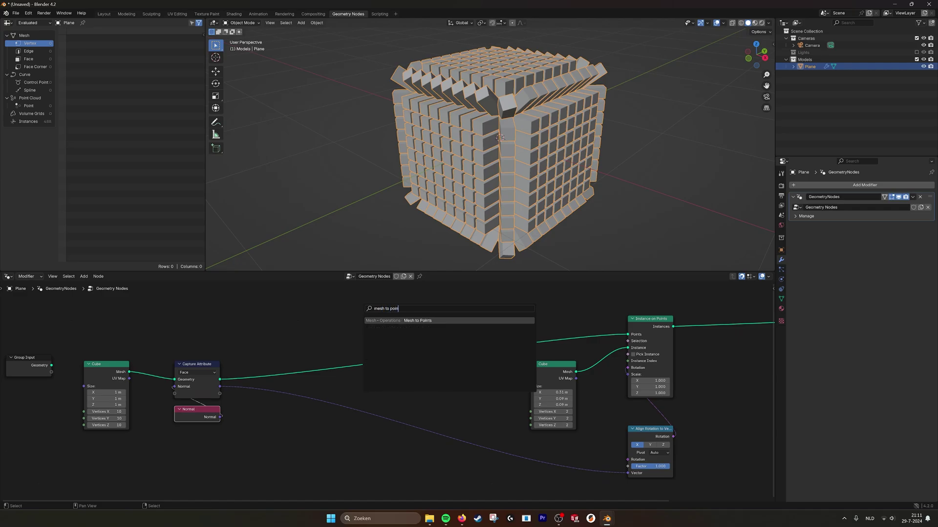
{"action": "key", "text": "Return"}
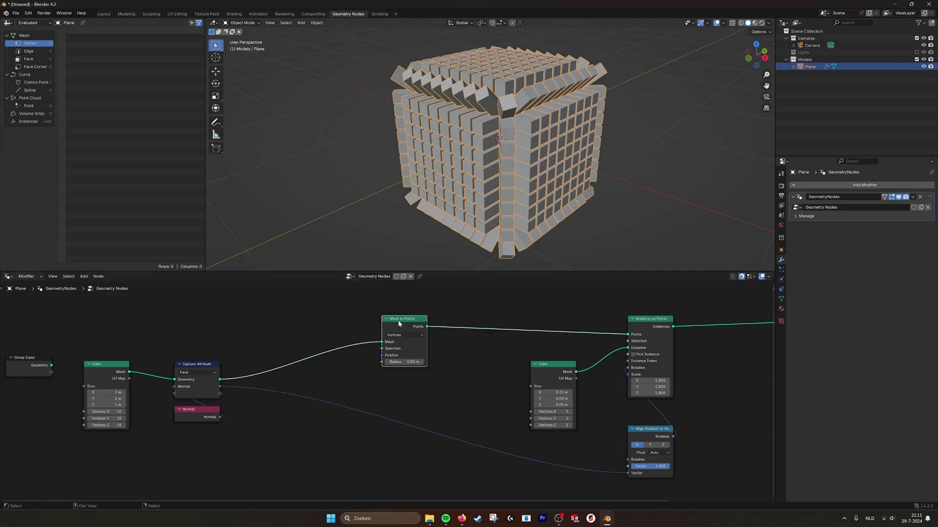
{"action": "left_click", "coordinate": [388, 293]}
{"action": "left_click", "coordinate": [410, 316]}
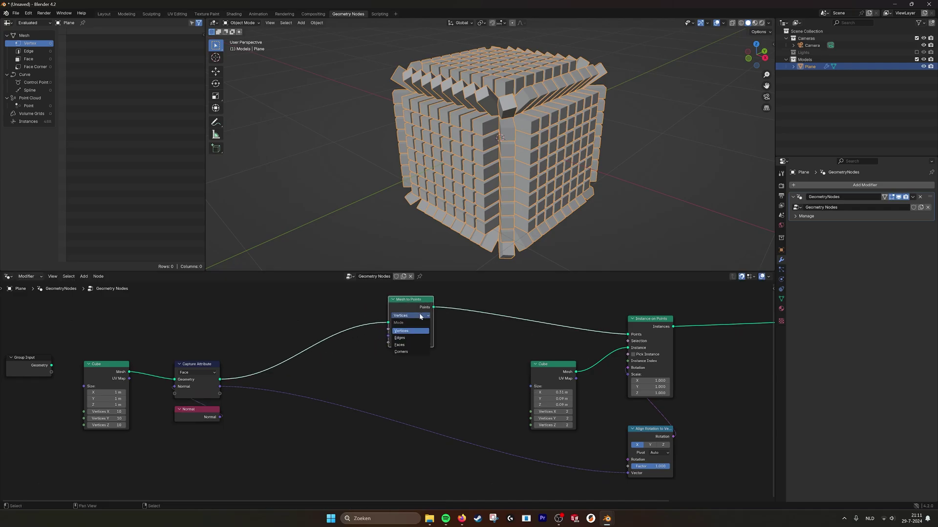
{"action": "left_click", "coordinate": [409, 336]}
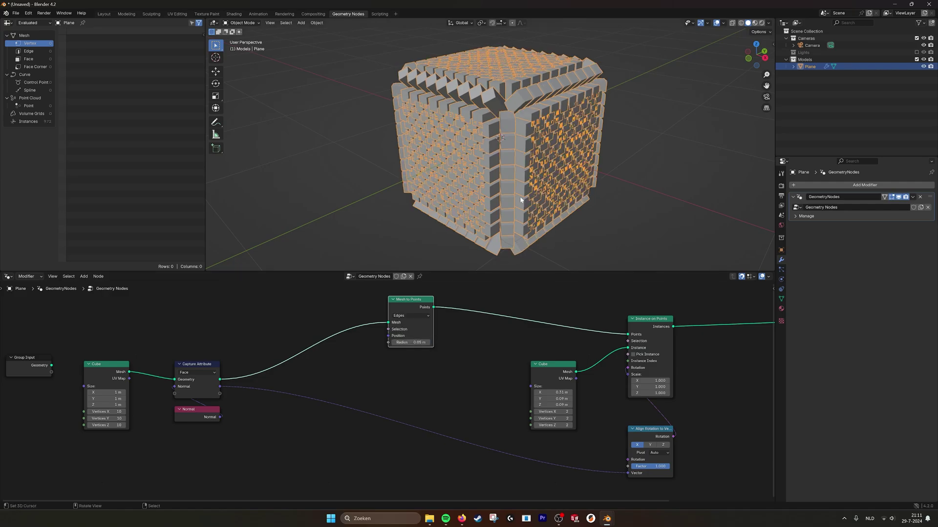
Try 5 vertices on the X, Y and Z axes of the 1 m Cube, and restore them to 10.
{"action": "middle_click_drag", "start_coordinate": [214, 395], "coordinate": [321, 386]}
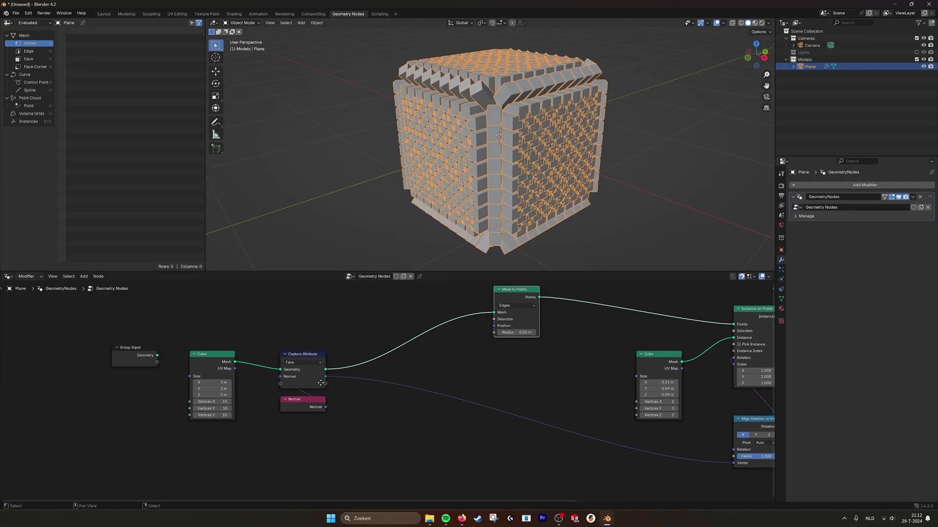
{"action": "left_click_drag", "start_coordinate": [212, 401], "coordinate": [212, 415]}
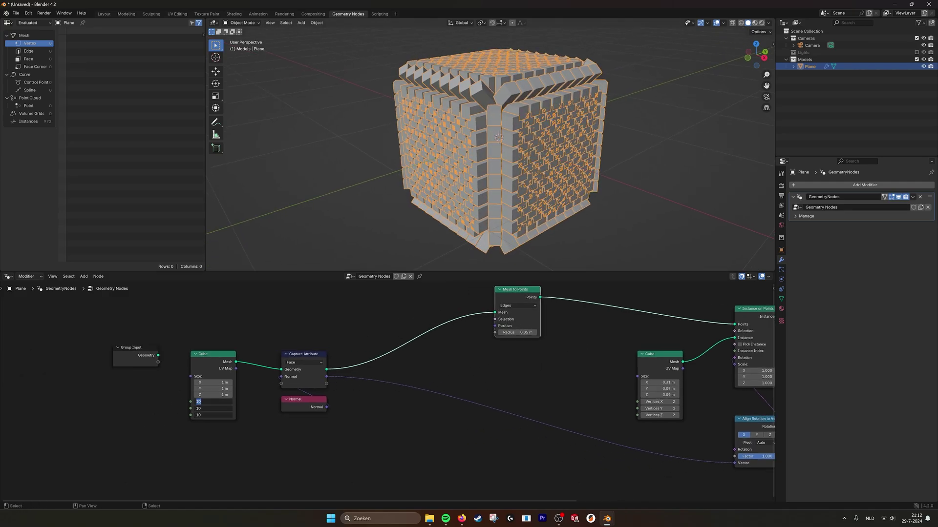
{"action": "key", "text": "Return"}
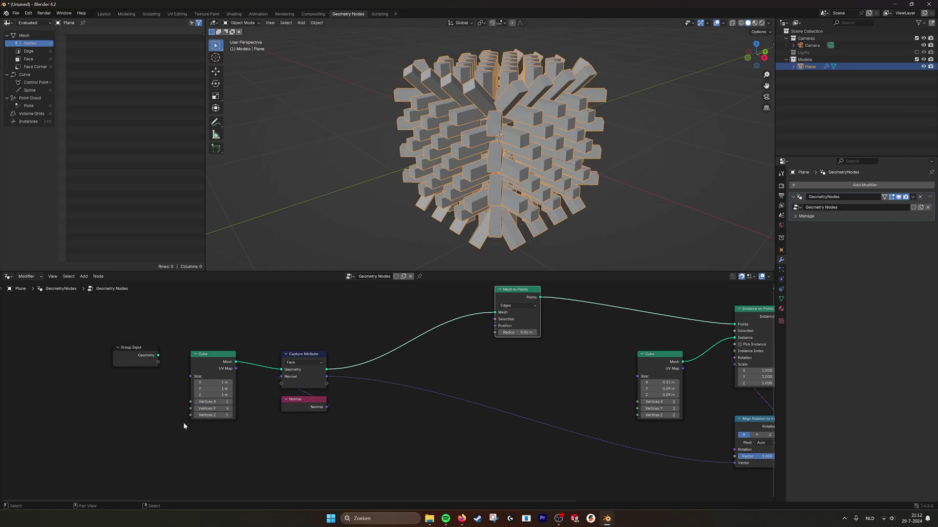
{"action": "left_click_drag", "start_coordinate": [210, 401], "coordinate": [210, 415]}
{"action": "key", "text": "Return"}
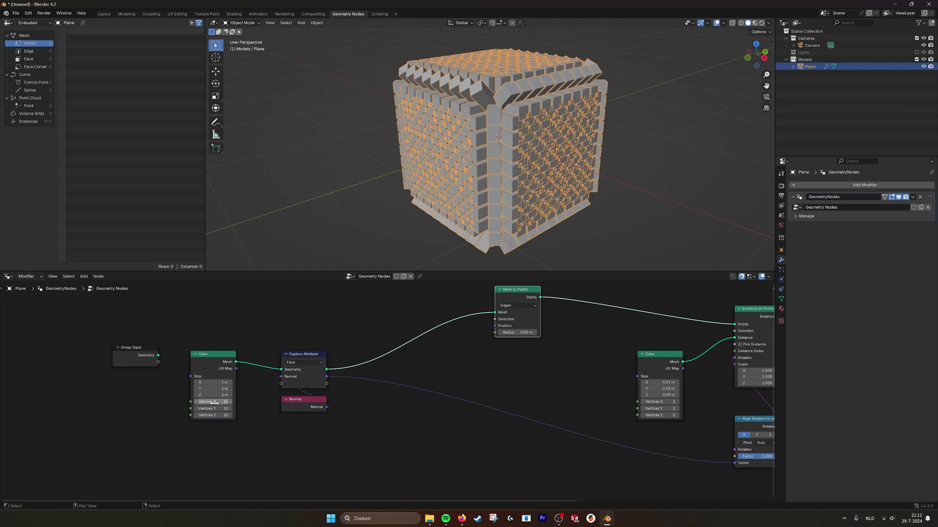
Set the instanced Cube's X, Y and Z size to 0.03 m and deselect the object.
{"action": "middle_click_drag", "start_coordinate": [567, 332], "coordinate": [281, 327]}
{"action": "scroll", "coordinate": [388, 385], "scroll_direction": "up", "scroll_amount": 4}
{"action": "mouse_move", "coordinate": [379, 374]}
{"action": "left_mouse_down"}
{"action": "mouse_move", "coordinate": [379, 391]}
{"action": "mouse_move", "coordinate": [353, 391]}
{"action": "mouse_move", "coordinate": [384, 391]}
{"action": "left_mouse_up"}
{"action": "left_click", "coordinate": [405, 379]}
{"action": "type", "text": "..03"}
{"action": "key", "text": "Return"}
{"action": "scroll", "coordinate": [712, 110], "scroll_direction": "up", "scroll_amount": 5}
{"action": "left_click", "coordinate": [678, 116]}
{"action": "scroll", "coordinate": [620, 153], "scroll_direction": "up", "scroll_amount": 2}
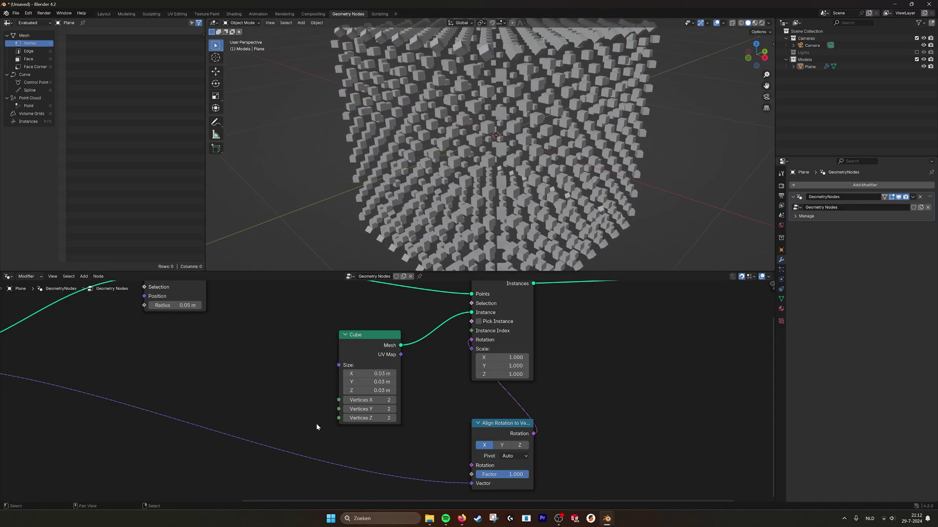
Set the instanced Cube's Y size to 0.1 m to form elongated bricks.
{"action": "left_click", "coordinate": [370, 382]}
{"action": "type", "text": ".1"}
{"action": "key", "text": "Return"}
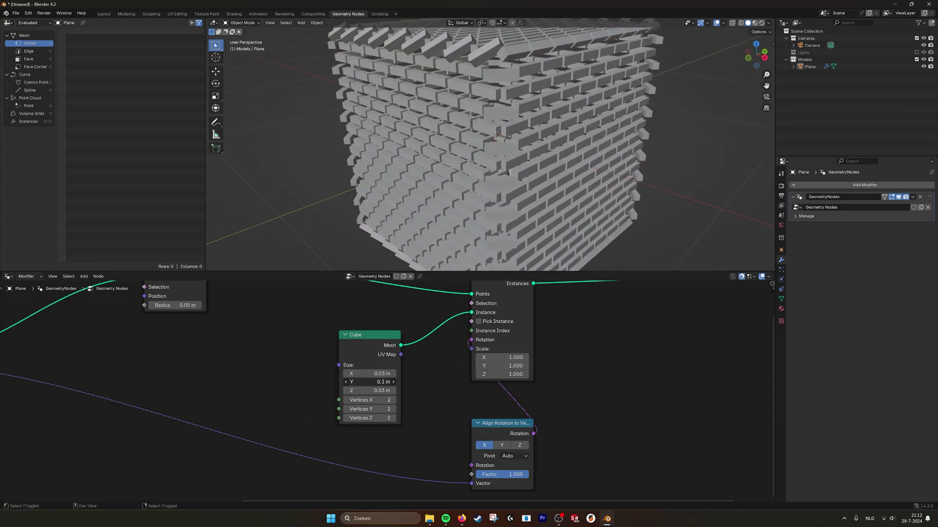
{"action": "middle_click_drag", "start_coordinate": [551, 190], "coordinate": [447, 91]}
{"action": "middle_click_drag", "start_coordinate": [498, 115], "coordinate": [533, 117]}
{"action": "scroll", "coordinate": [203, 376], "scroll_direction": "down", "scroll_amount": 1}
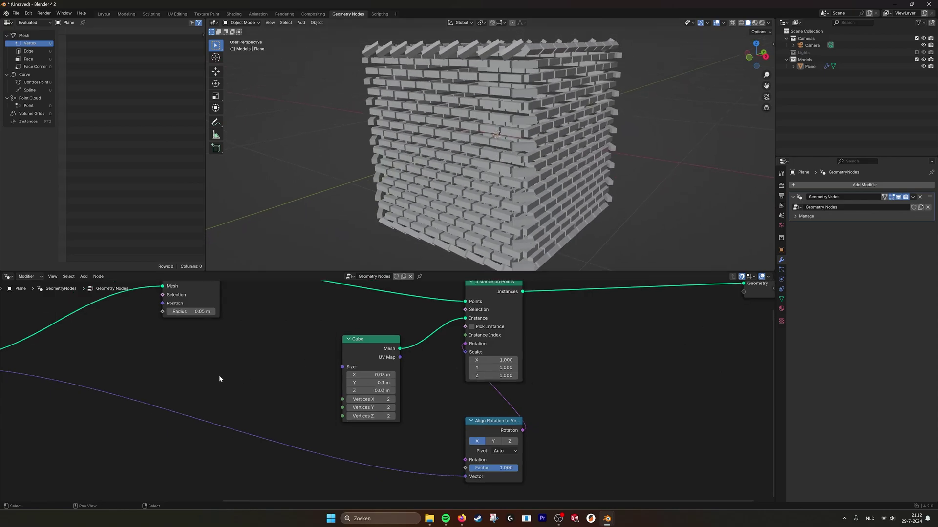
Set Vertices Z of the 1 m Cube node to 15.
{"action": "middle_click_drag", "start_coordinate": [204, 376], "coordinate": [610, 382]}
{"action": "middle_click_drag", "start_coordinate": [396, 382], "coordinate": [432, 373]}
{"action": "scroll", "coordinate": [391, 375], "scroll_direction": "up", "scroll_amount": 1}
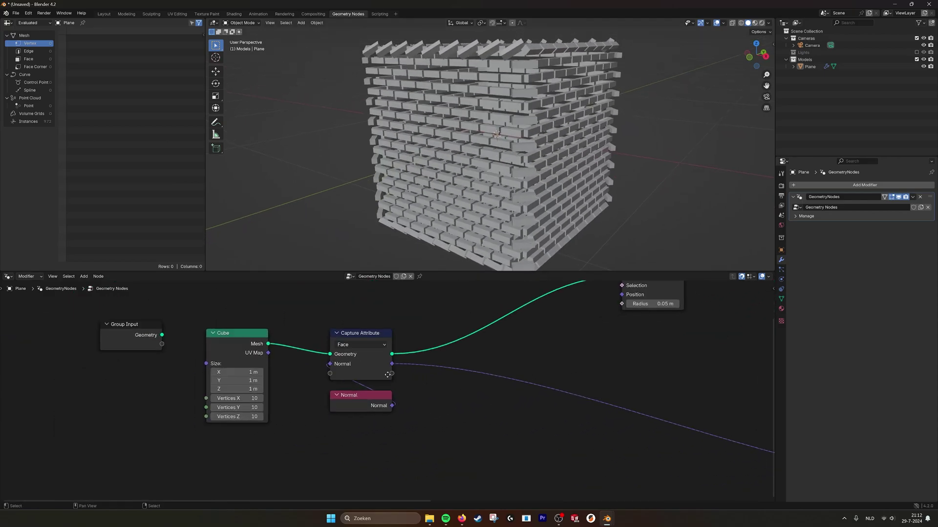
{"action": "left_click", "coordinate": [261, 413]}
{"action": "left_click", "coordinate": [261, 413]}
{"action": "left_click", "coordinate": [261, 413]}
{"action": "left_click", "coordinate": [261, 413]}
{"action": "left_click", "coordinate": [260, 415]}
{"action": "left_click", "coordinate": [260, 415]}
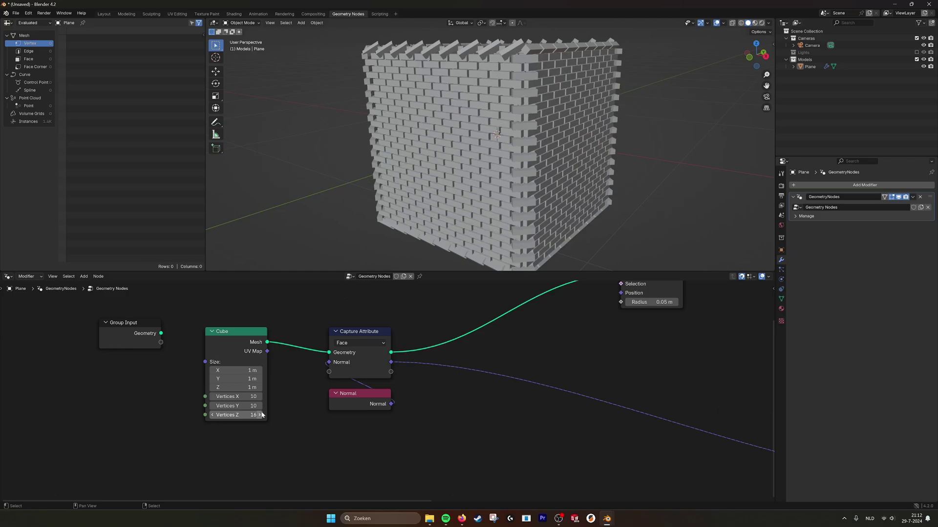
{"action": "left_click", "coordinate": [211, 415]}
Examine the brick pattern on the cube's sides and corners from several angles.
{"action": "middle_click_drag", "start_coordinate": [576, 190], "coordinate": [502, 175]}
{"action": "scroll", "coordinate": [533, 134], "scroll_direction": "up", "scroll_amount": 2}
{"action": "scroll", "coordinate": [534, 209], "scroll_direction": "down", "scroll_amount": 1}
{"action": "middle_click_drag", "start_coordinate": [533, 209], "coordinate": [546, 188]}
{"action": "scroll", "coordinate": [547, 235], "scroll_direction": "down", "scroll_amount": 1}
{"action": "scroll", "coordinate": [598, 324], "scroll_direction": "up", "scroll_amount": 1}
{"action": "scroll", "coordinate": [599, 326], "scroll_direction": "down", "scroll_amount": 2}
Insert a Separate Geometry node between Capture Attribute and Mesh to Points.
{"action": "middle_click_drag", "start_coordinate": [599, 331], "coordinate": [527, 370]}
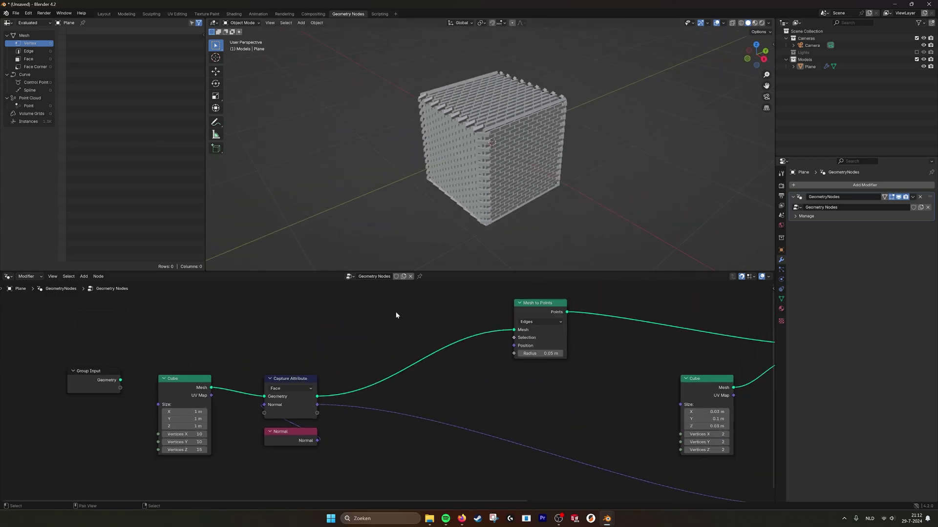
{"action": "key", "text": "shift+a"}
{"action": "type", "text": "sepa"}
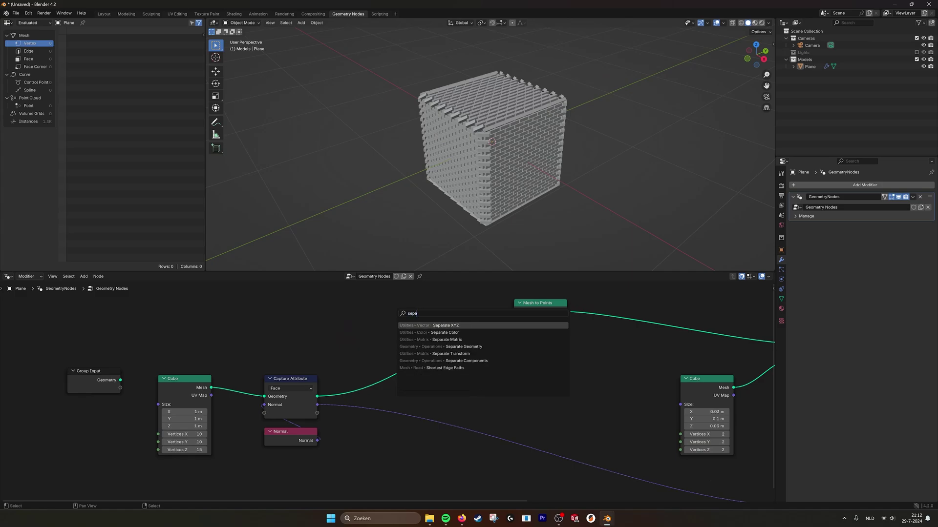
{"action": "type", "text": "r"}
{"action": "key", "text": "Down"}
{"action": "key", "text": "Down"}
{"action": "key", "text": "Down"}
{"action": "key", "text": "Return"}
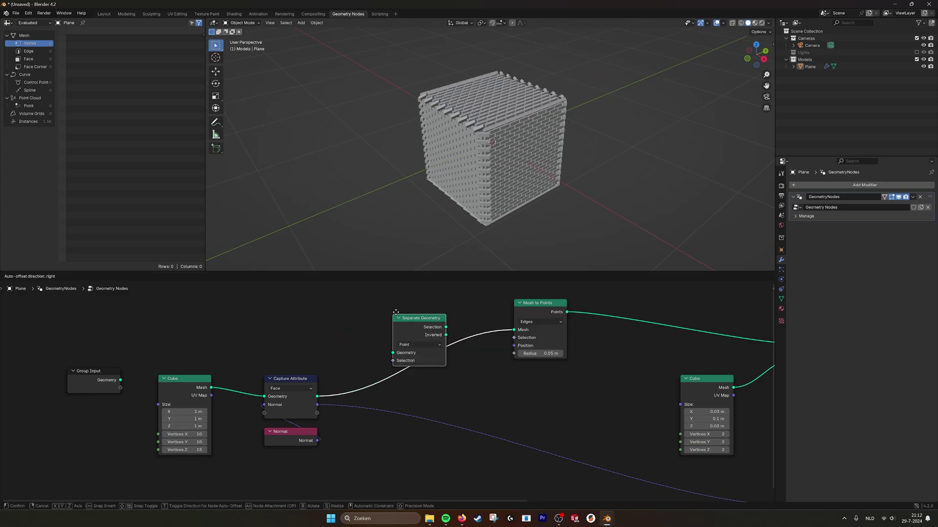
{"action": "left_click", "coordinate": [393, 338]}
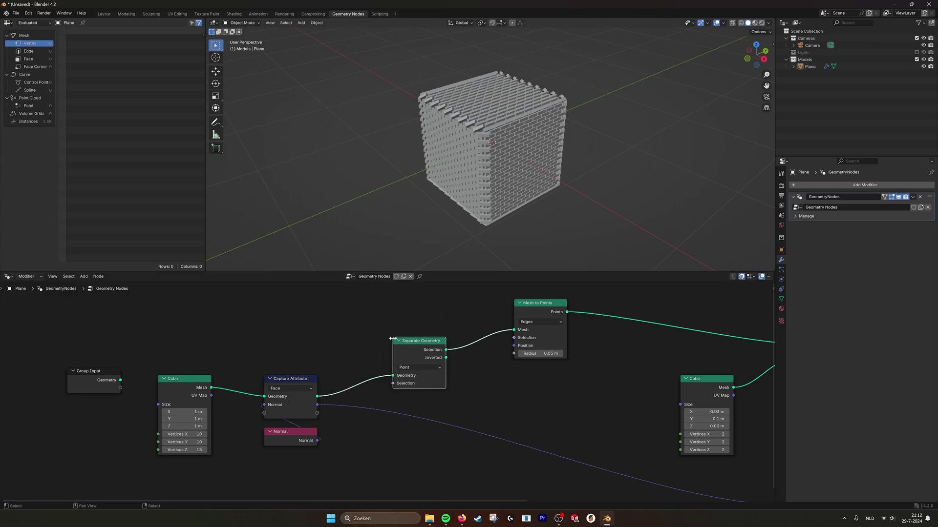
Move the Group Input, 1 m Cube, Capture Attribute and Normal nodes away from Separate Geometry, and set its domain to Face.
{"action": "left_click_drag", "start_coordinate": [48, 331], "coordinate": [331, 468]}
{"action": "left_click_drag", "start_coordinate": [313, 386], "coordinate": [253, 348]}
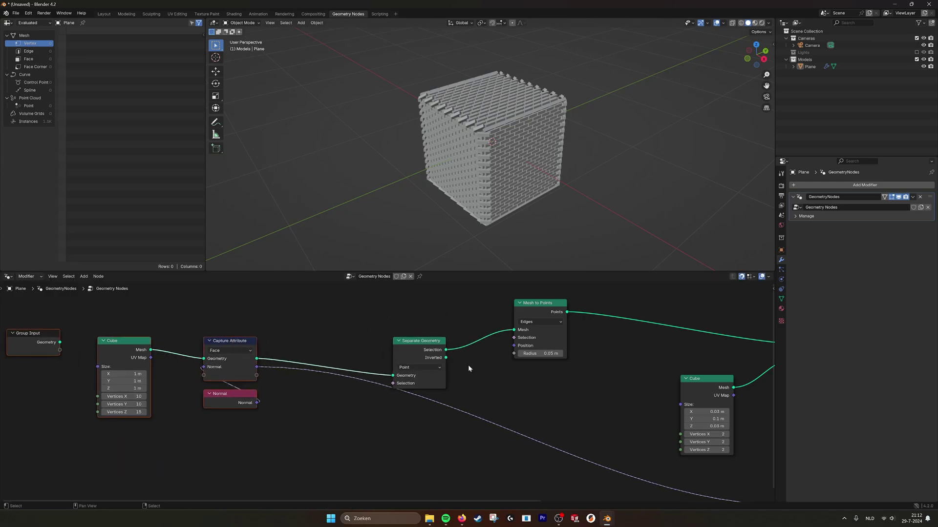
{"action": "left_click", "coordinate": [417, 367]}
{"action": "left_click", "coordinate": [405, 402]}
Change the spreadsheet area to the Asset Browser, search for "xyz", and add the XYZ_Selection node group near Separate Geometry.
{"action": "key", "text": "shift+a"}
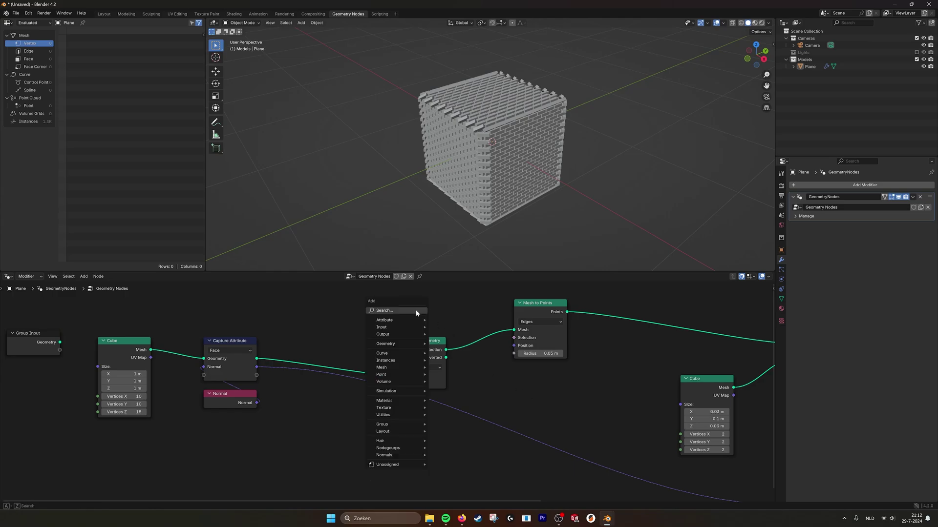
{"action": "left_click", "coordinate": [8, 22]}
{"action": "left_click", "coordinate": [236, 65]}
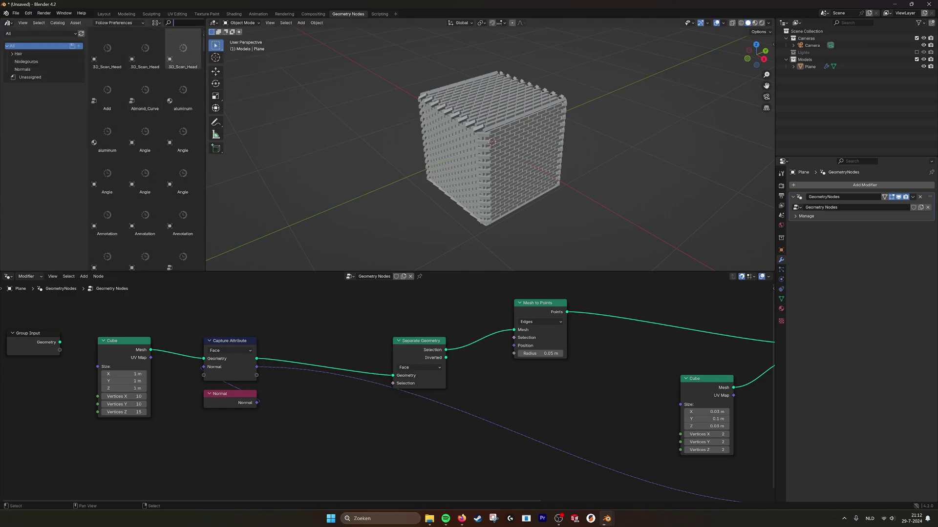
{"action": "type", "text": "xyz"}
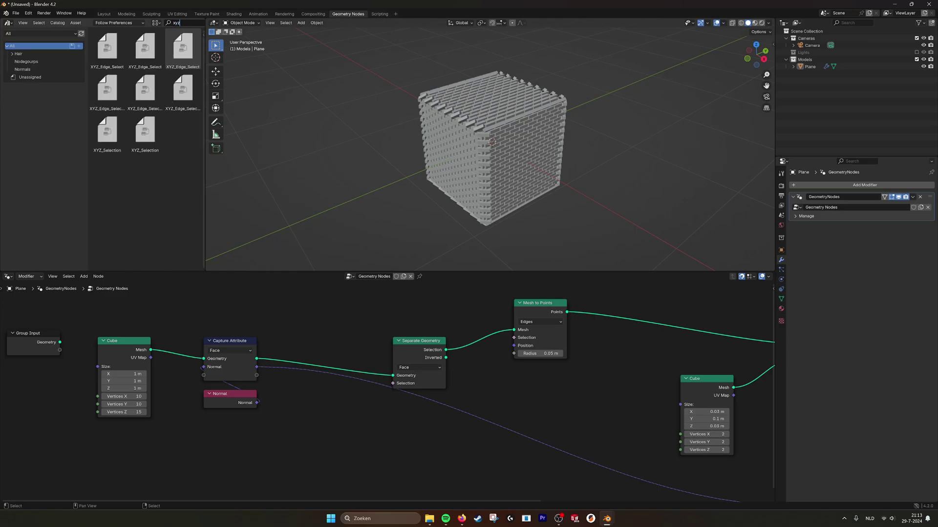
{"action": "left_click_drag", "start_coordinate": [145, 132], "coordinate": [389, 281]}
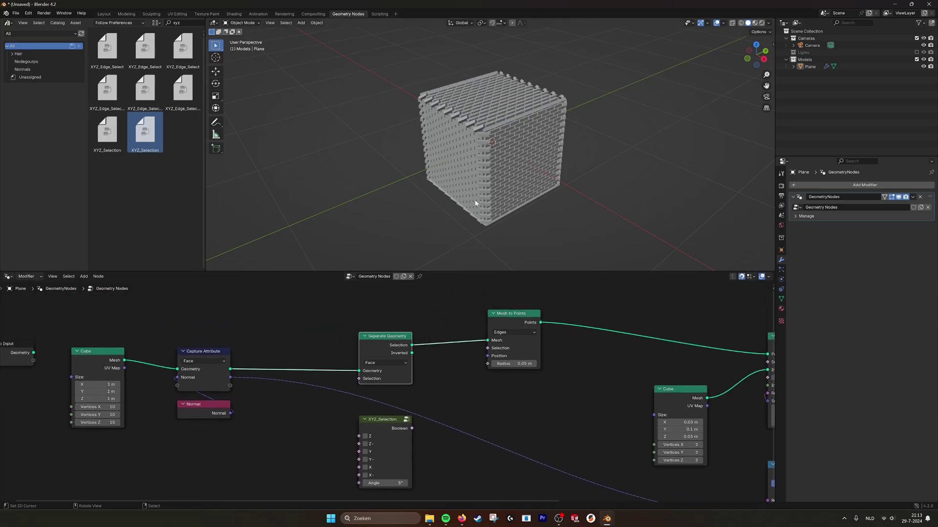
Connect XYZ_Selection to Separate Geometry's Selection, enable X and X-, and move both nodes farther from Mesh to Points.
{"action": "left_click_drag", "start_coordinate": [412, 429], "coordinate": [381, 379]}
{"action": "left_click", "coordinate": [366, 467]}
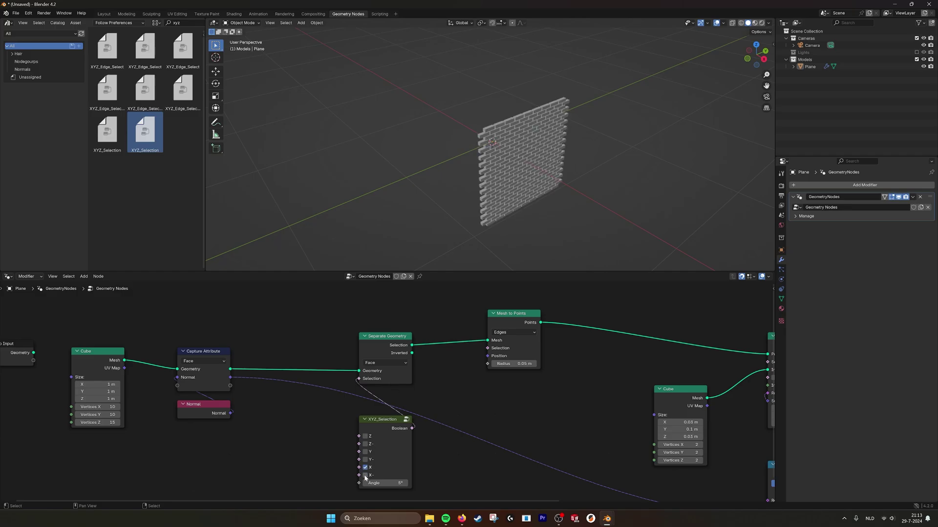
{"action": "left_click", "coordinate": [365, 475]}
{"action": "middle_click_drag", "start_coordinate": [478, 167], "coordinate": [522, 176]}
{"action": "left_click_drag", "start_coordinate": [374, 336], "coordinate": [336, 305]}
{"action": "left_click_drag", "start_coordinate": [384, 425], "coordinate": [324, 425]}
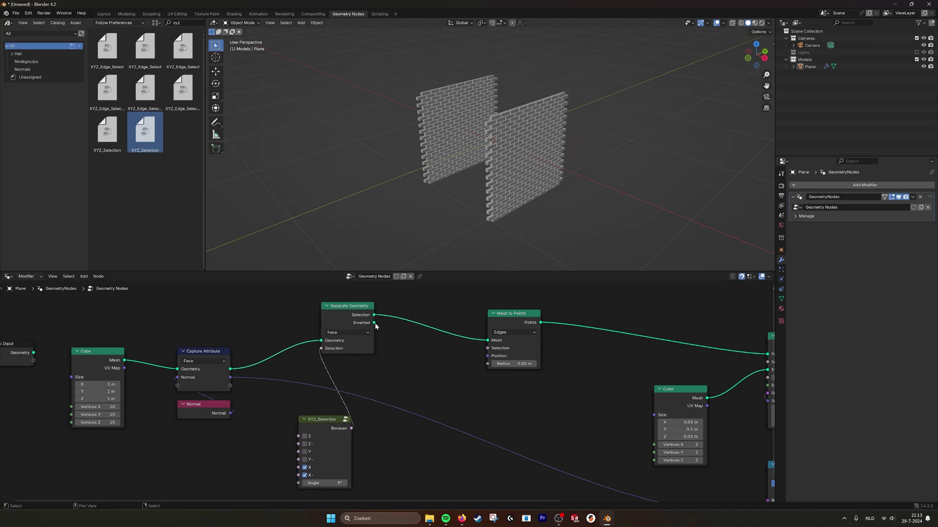
Duplicate Separate Geometry and XYZ_Selection as a second pair, and connect the first Separate Geometry's Inverted output to the duplicate's Geometry input.
{"action": "left_click_drag", "start_coordinate": [374, 323], "coordinate": [486, 339]}
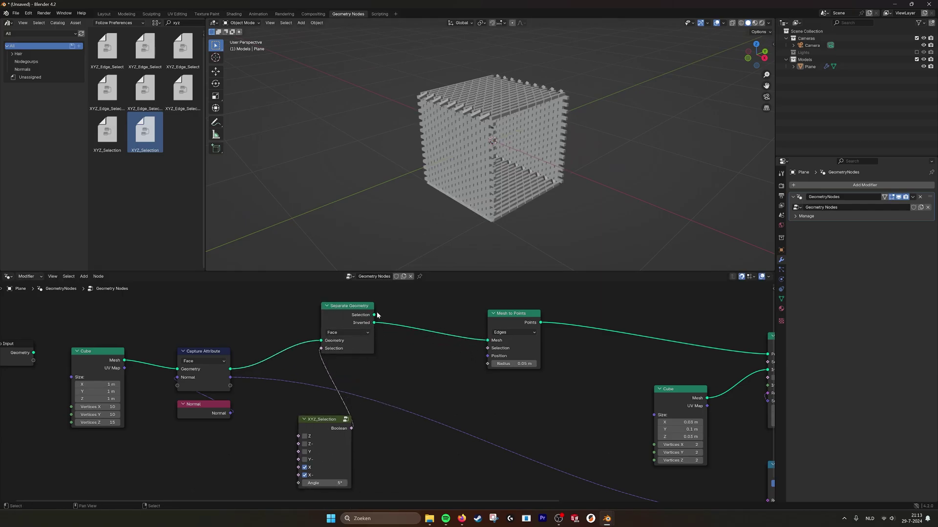
{"action": "left_click_drag", "start_coordinate": [374, 315], "coordinate": [488, 340]}
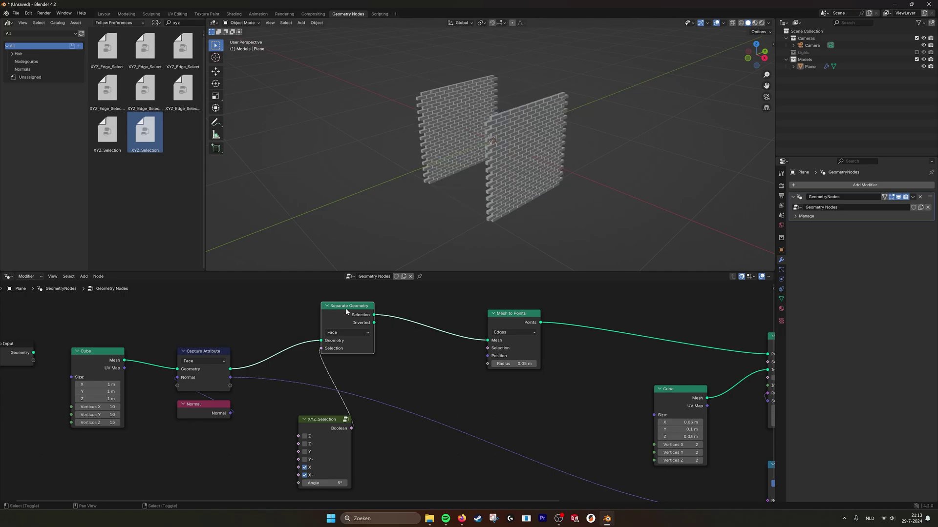
{"action": "key", "text": "shift+d"}
{"action": "left_click_drag", "start_coordinate": [374, 323], "coordinate": [397, 386]}
{"action": "left_click", "coordinate": [320, 421]}
{"action": "key", "text": "shift+d"}
{"action": "left_click", "coordinate": [431, 441]}
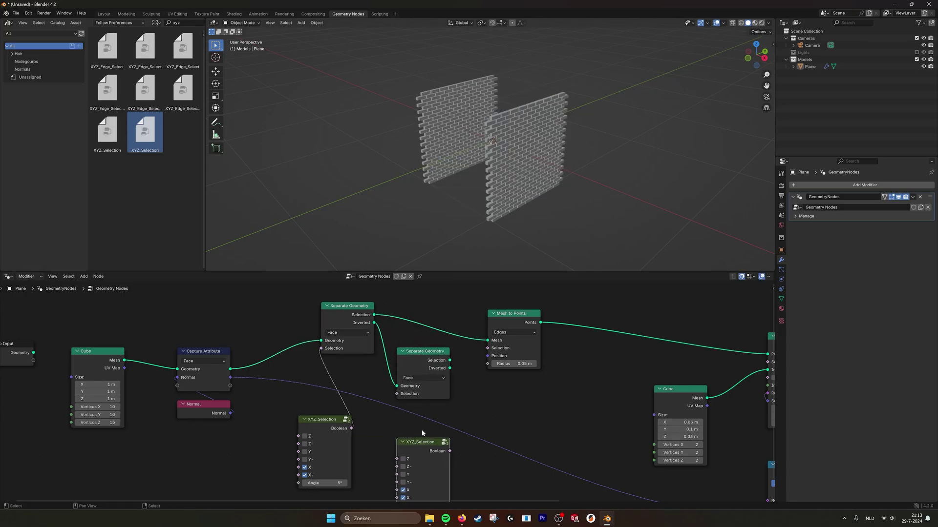
Feed the second Separate Geometry's Selection into Mesh to Points, and drive its Selection input with the second XYZ_Selection set to only Y and Y-.
{"action": "left_click_drag", "start_coordinate": [450, 362], "coordinate": [487, 341]}
{"action": "middle_click_drag", "start_coordinate": [421, 462], "coordinate": [420, 431]}
{"action": "scroll", "coordinate": [420, 431], "scroll_direction": "up", "scroll_amount": 1}
{"action": "left_click", "coordinate": [401, 463]}
{"action": "left_click", "coordinate": [401, 472]}
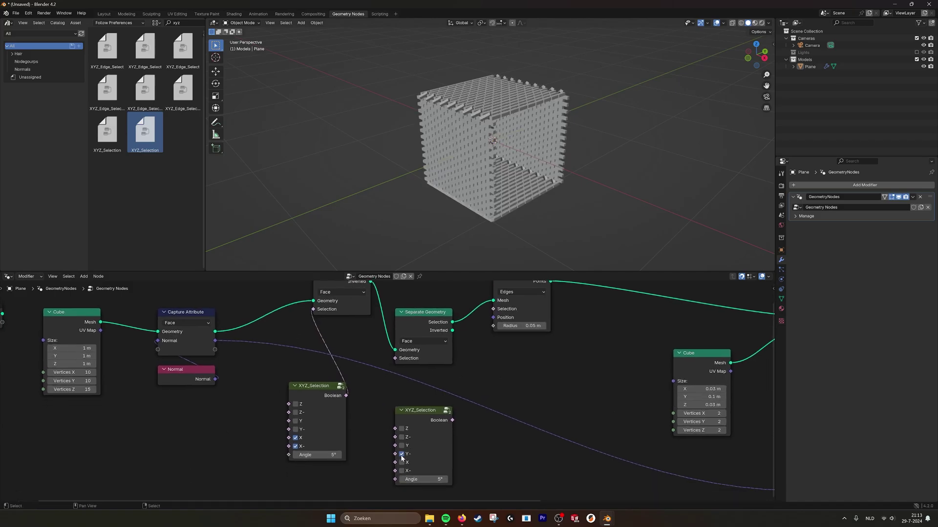
{"action": "left_click_drag", "start_coordinate": [451, 420], "coordinate": [451, 419]}
{"action": "left_click_drag", "start_coordinate": [398, 363], "coordinate": [395, 359]}
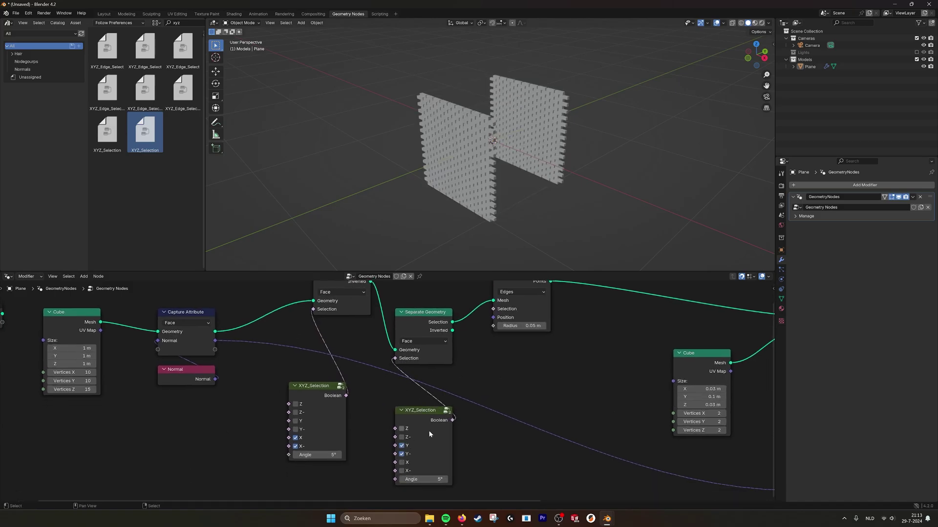
Place each XYZ_Selection node directly beneath its Separate Geometry node, keeping only Y and Y- enabled on the second.
{"action": "left_click", "coordinate": [401, 428]}
{"action": "left_click_drag", "start_coordinate": [425, 411], "coordinate": [425, 378]}
{"action": "left_click_drag", "start_coordinate": [335, 392], "coordinate": [343, 350]}
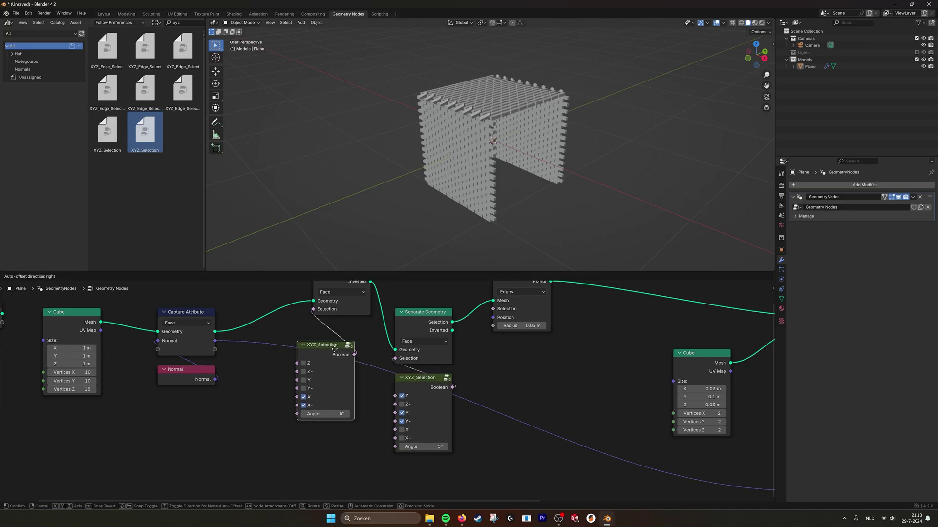
{"action": "left_click", "coordinate": [402, 396]}
{"action": "middle_click_drag", "start_coordinate": [325, 345], "coordinate": [342, 366]}
{"action": "left_click_drag", "start_coordinate": [341, 366], "coordinate": [357, 358]}
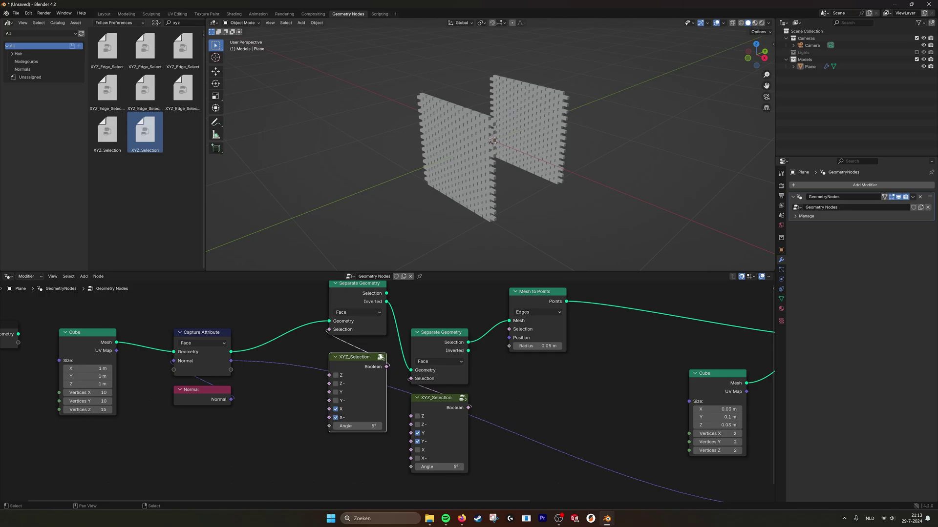
Examine how the XYZ_Selection node group compares normals with each axis direction, and return to the main node tree.
{"action": "left_click", "coordinate": [381, 357]}
{"action": "scroll", "coordinate": [376, 380], "scroll_direction": "down", "scroll_amount": 6}
{"action": "middle_click_drag", "start_coordinate": [384, 381], "coordinate": [441, 380]}
{"action": "scroll", "coordinate": [425, 366], "scroll_direction": "up", "scroll_amount": 1}
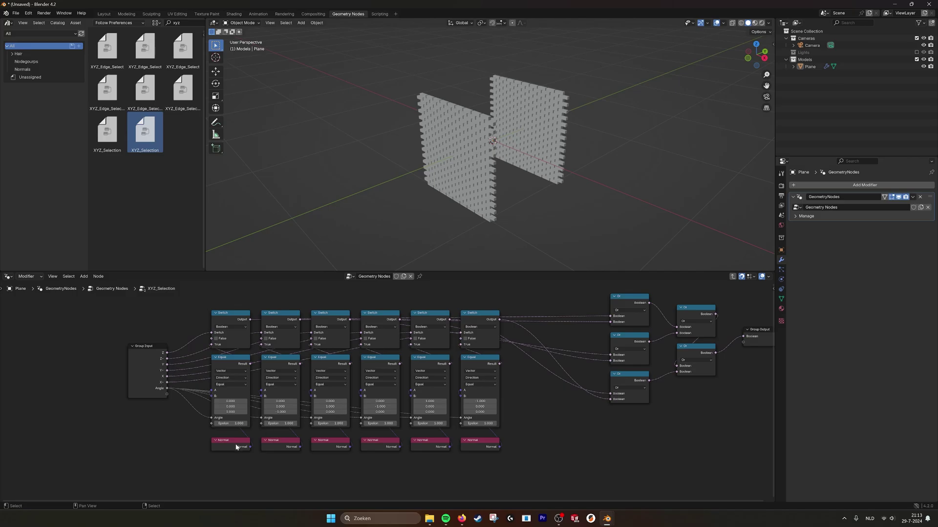
{"action": "left_click", "coordinate": [232, 367]}
{"action": "middle_click_drag", "start_coordinate": [649, 388], "coordinate": [612, 394]}
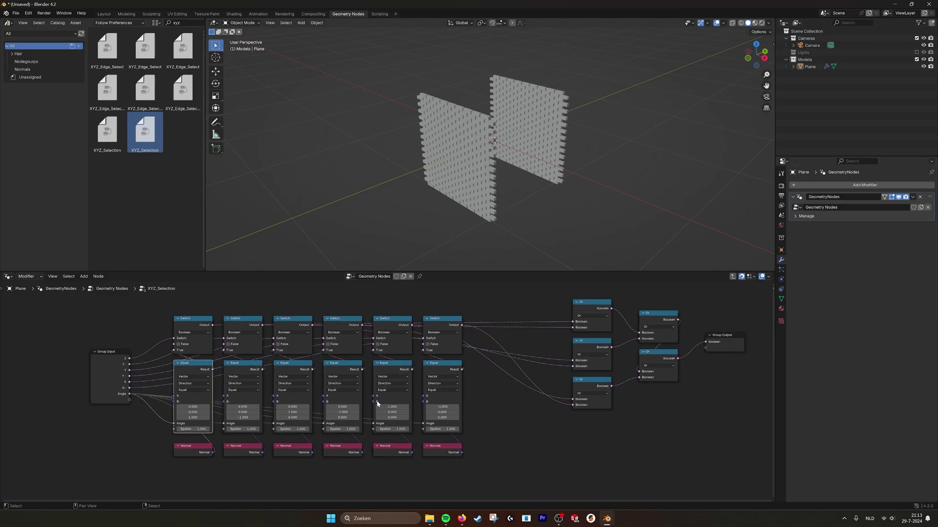
{"action": "left_click_drag", "start_coordinate": [418, 299], "coordinate": [479, 489]}
{"action": "left_click", "coordinate": [554, 416]}
{"action": "left_click", "coordinate": [732, 277]}
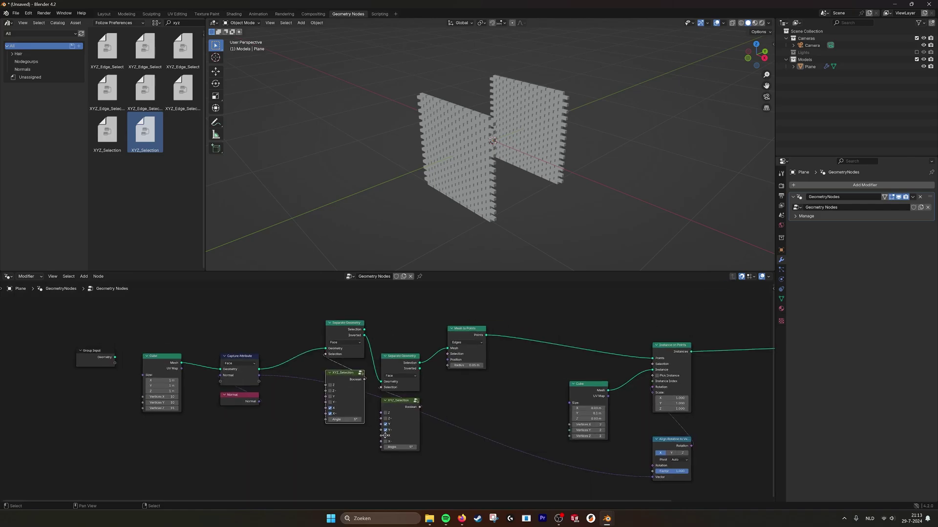
Move the first Separate Geometry and its XYZ_Selection down, level with the second pair.
{"action": "left_click_drag", "start_coordinate": [326, 308], "coordinate": [350, 382]}
{"action": "key", "text": "g"}
{"action": "left_click", "coordinate": [350, 416]}
Insert a Join Geometry node between Mesh to Points and Instance on Points.
{"action": "middle_click_drag", "start_coordinate": [506, 404], "coordinate": [387, 411]}
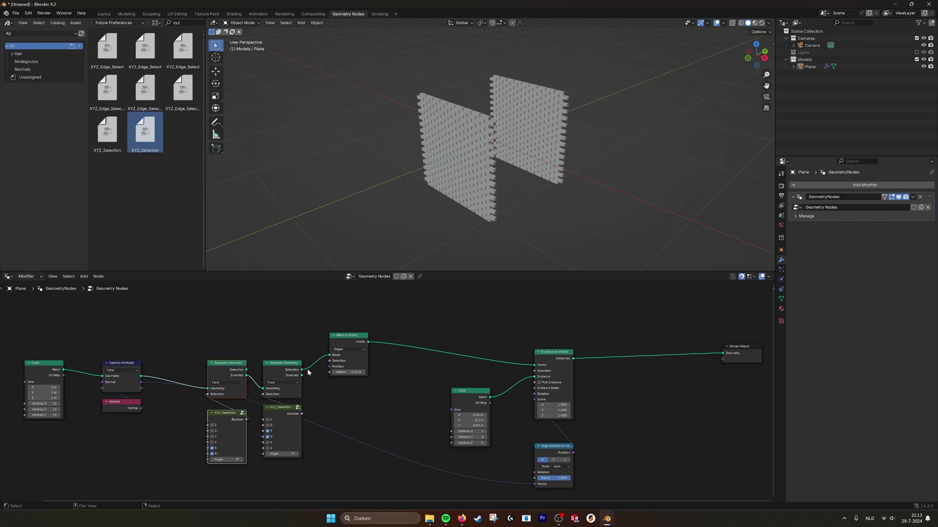
{"action": "key", "text": "shift+a"}
{"action": "type", "text": "join ge"}
{"action": "key", "text": "Return"}
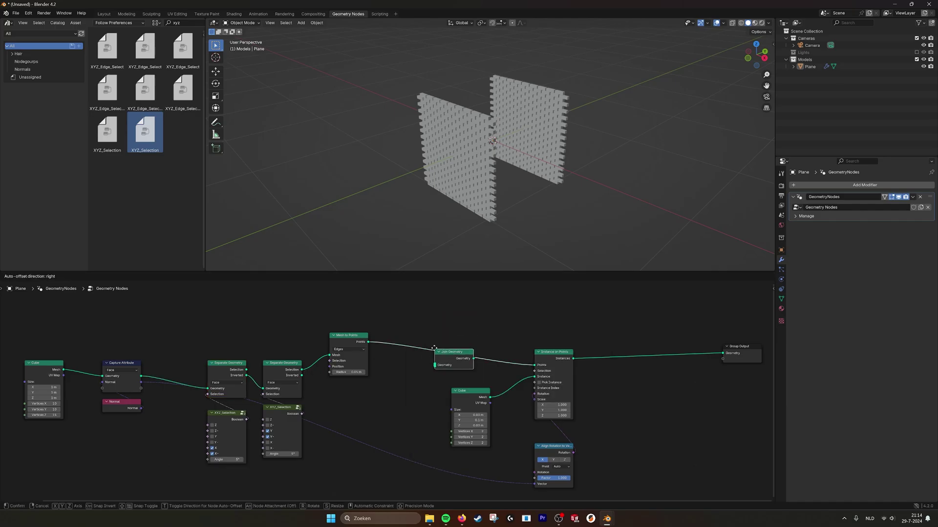
{"action": "left_click", "coordinate": [467, 354]}
{"action": "left_click_drag", "start_coordinate": [467, 355], "coordinate": [479, 360]}
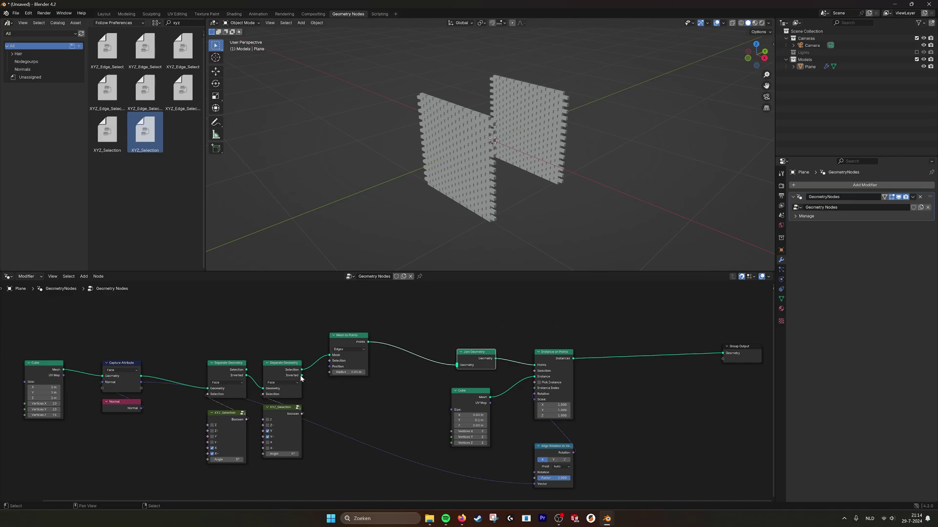
Connect the first Separate Geometry's Selection to Mesh to Points, and move the second Separate Geometry and XYZ_Selection pair lower.
{"action": "left_click_drag", "start_coordinate": [246, 369], "coordinate": [327, 356]}
{"action": "left_click_drag", "start_coordinate": [265, 328], "coordinate": [306, 431]}
{"action": "left_click_drag", "start_coordinate": [290, 364], "coordinate": [296, 419]}
Duplicate Mesh to Points below the original and wire it between the second Separate Geometry's Selection and Join Geometry.
{"action": "scroll", "coordinate": [333, 352], "scroll_direction": "up", "scroll_amount": 1}
{"action": "left_click", "coordinate": [336, 311]}
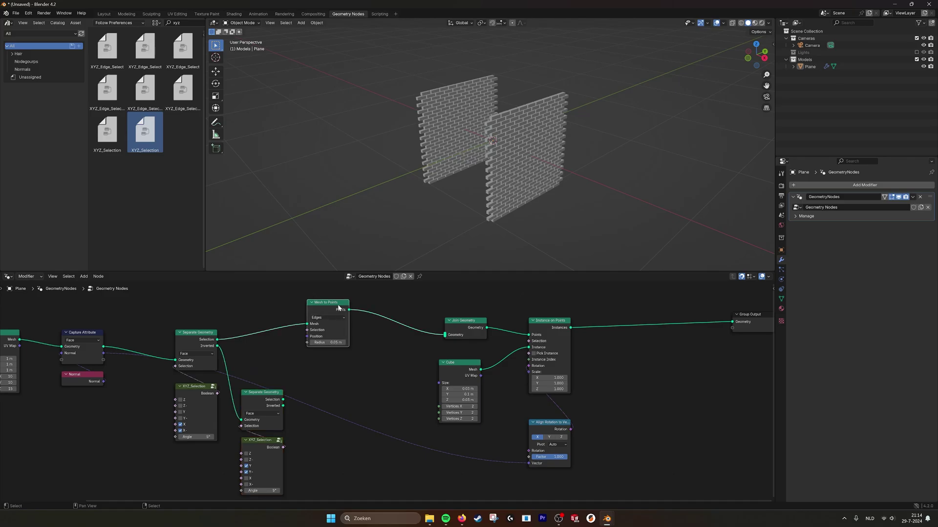
{"action": "left_click_drag", "start_coordinate": [341, 307], "coordinate": [351, 301]}
{"action": "key", "text": "shift+d"}
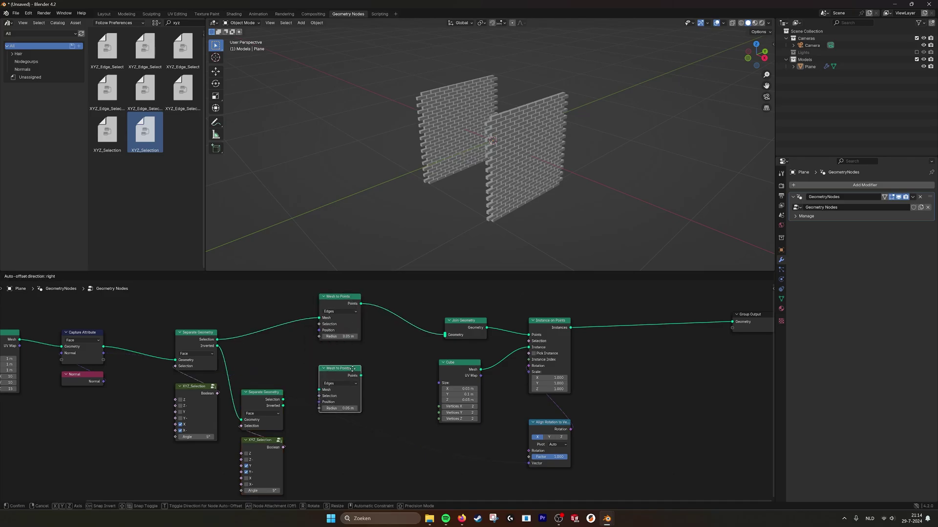
{"action": "left_click", "coordinate": [349, 361]}
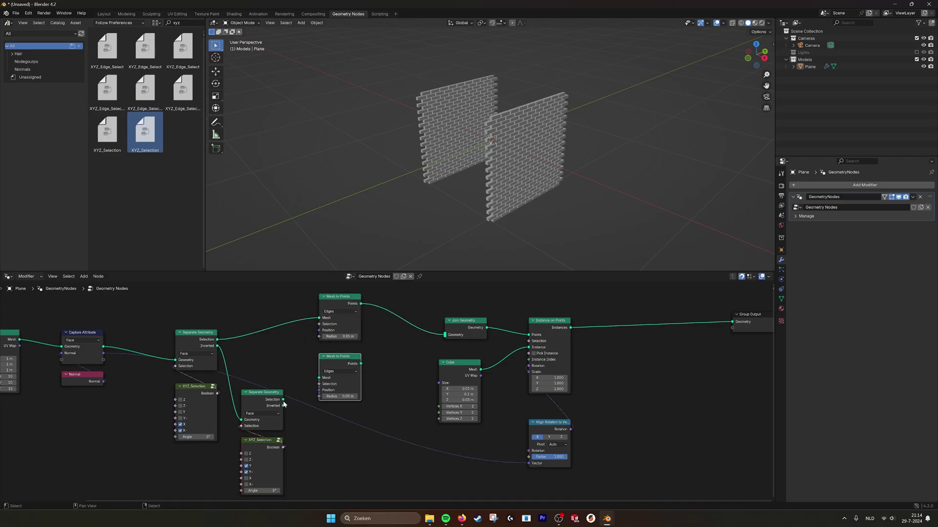
{"action": "left_click_drag", "start_coordinate": [284, 403], "coordinate": [444, 335]}
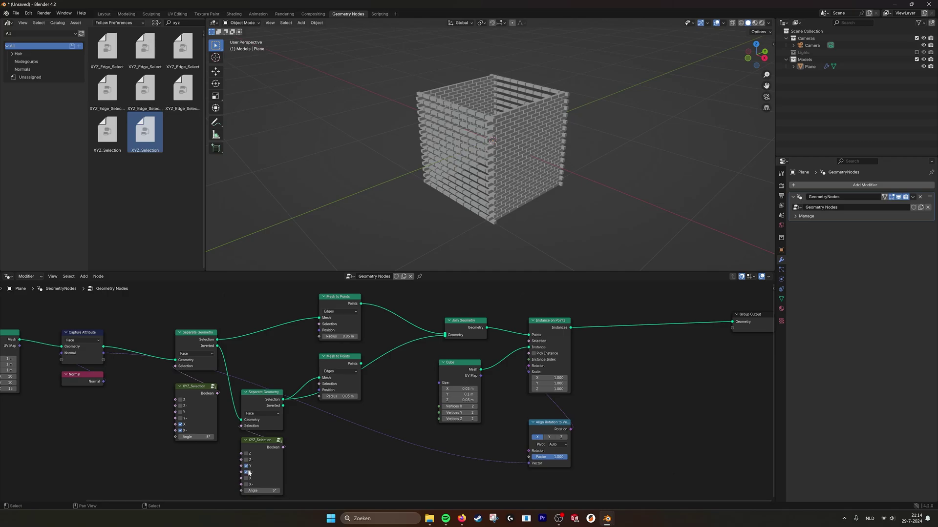
{"action": "left_click_drag", "start_coordinate": [282, 406], "coordinate": [311, 432]}
{"action": "left_click_drag", "start_coordinate": [360, 364], "coordinate": [445, 337]}
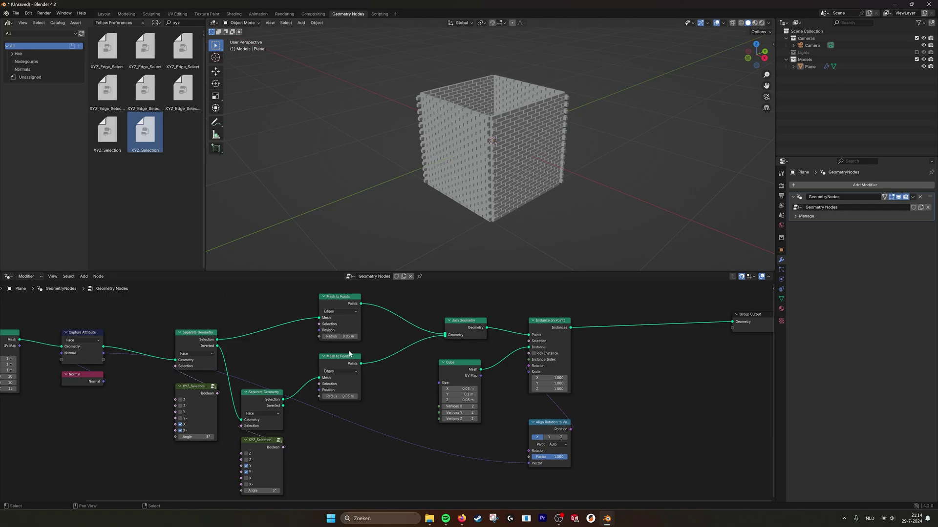
Set the second Mesh to Points node's mode to Vertices.
{"action": "left_click", "coordinate": [346, 363]}
{"action": "left_click", "coordinate": [340, 371]}
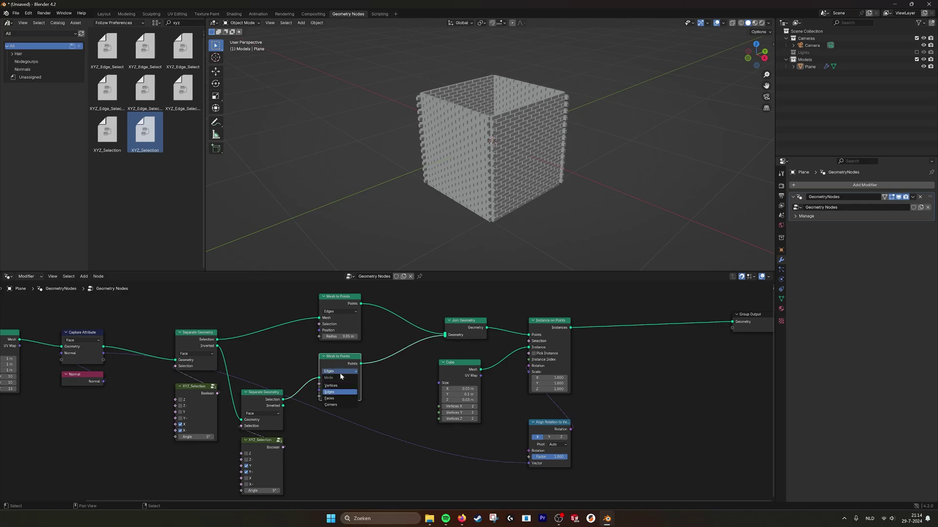
{"action": "left_click", "coordinate": [343, 364]}
Duplicate the second Mesh to Points as a Faces-mode node, wired between the second Separate Geometry's Selection and Join Geometry.
{"action": "key", "text": "shift+d"}
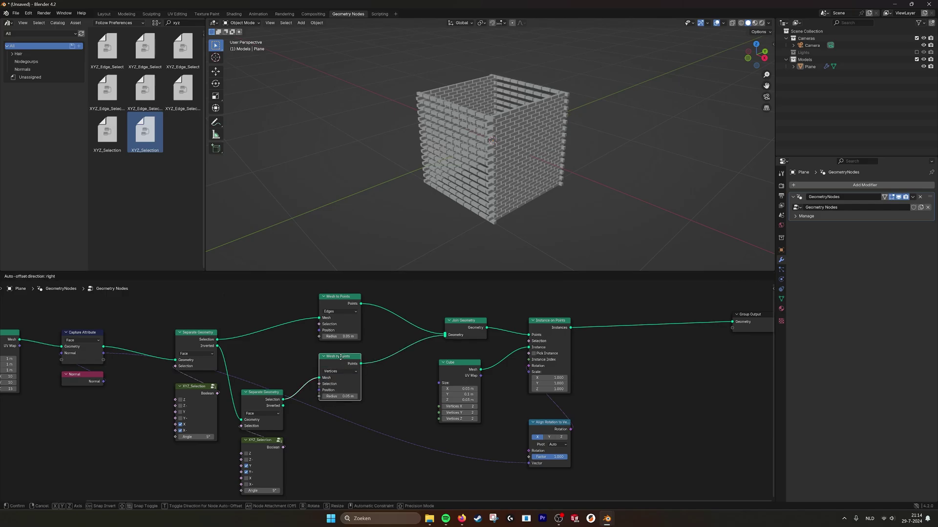
{"action": "left_click", "coordinate": [347, 456]}
{"action": "left_click_drag", "start_coordinate": [283, 406], "coordinate": [325, 474]}
{"action": "left_click_drag", "start_coordinate": [353, 471], "coordinate": [340, 429]}
{"action": "left_click", "coordinate": [340, 425]}
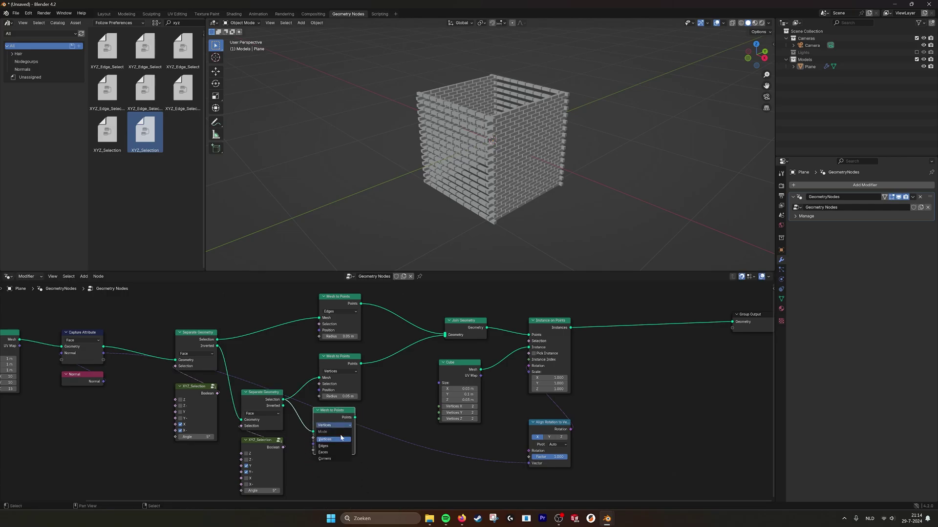
{"action": "left_click", "coordinate": [338, 432]}
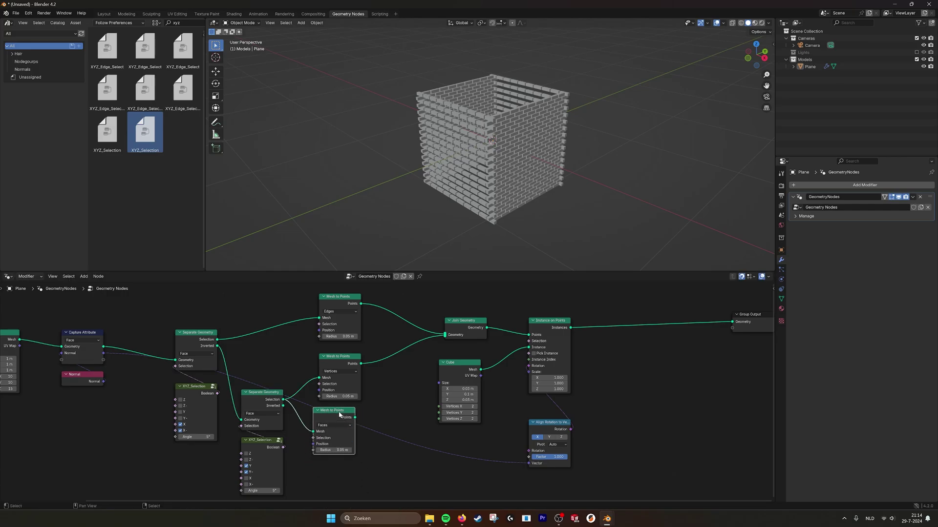
{"action": "left_click_drag", "start_coordinate": [341, 414], "coordinate": [346, 414]}
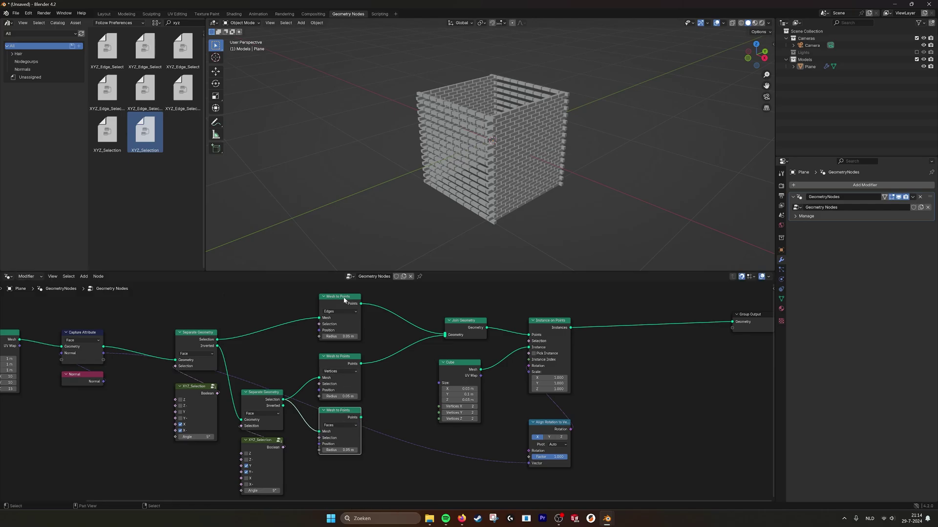
{"action": "left_click_drag", "start_coordinate": [361, 418], "coordinate": [445, 335]}
{"action": "scroll", "coordinate": [508, 191], "scroll_direction": "up", "scroll_amount": 5}
{"action": "mouse_move", "coordinate": [509, 189]}
{"action": "middle_mouse_down"}
{"action": "mouse_move", "coordinate": [508, 176]}
{"action": "mouse_move", "coordinate": [498, 199]}
{"action": "mouse_move", "coordinate": [529, 99]}
{"action": "mouse_move", "coordinate": [485, 119]}
{"action": "mouse_move", "coordinate": [488, 166]}
{"action": "mouse_move", "coordinate": [505, 152]}
{"action": "mouse_move", "coordinate": [506, 199]}
{"action": "middle_mouse_up"}
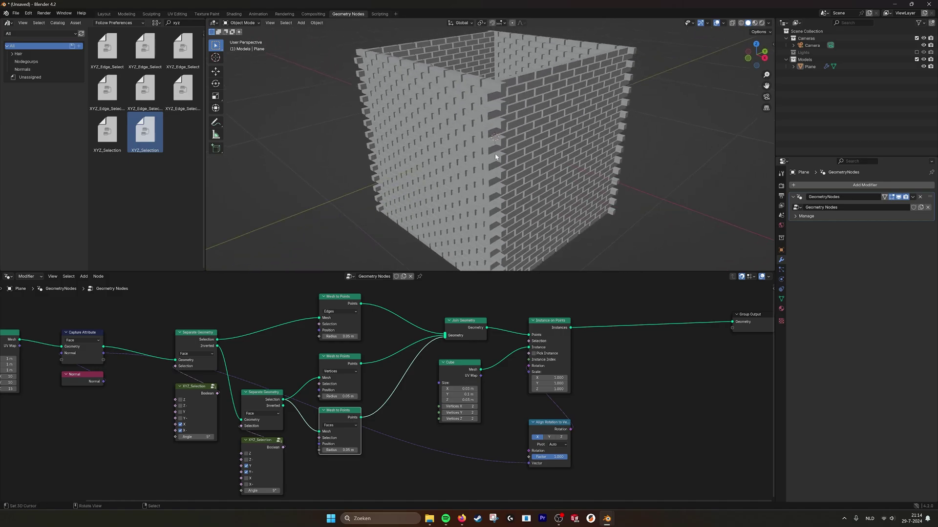
{"action": "middle_click_drag", "start_coordinate": [495, 154], "coordinate": [374, 92]}
Move Instance on Points and Align Rotation to Vector away from the brick cube, and insert Transform Geometry into the cube's link to Instance.
{"action": "middle_click_drag", "start_coordinate": [571, 309], "coordinate": [505, 302]}
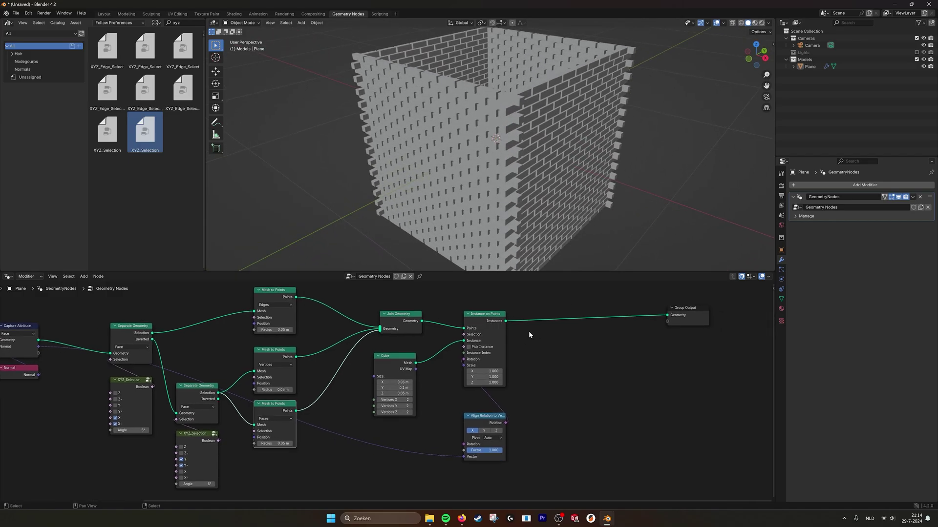
{"action": "left_click_drag", "start_coordinate": [464, 288], "coordinate": [551, 453]}
{"action": "left_click_drag", "start_coordinate": [493, 315], "coordinate": [607, 315]}
{"action": "middle_click_drag", "start_coordinate": [465, 362], "coordinate": [496, 346]}
{"action": "key", "text": "shift+a"}
{"action": "left_click", "coordinate": [488, 322]}
{"action": "type", "text": "transform"}
{"action": "key", "text": "Return"}
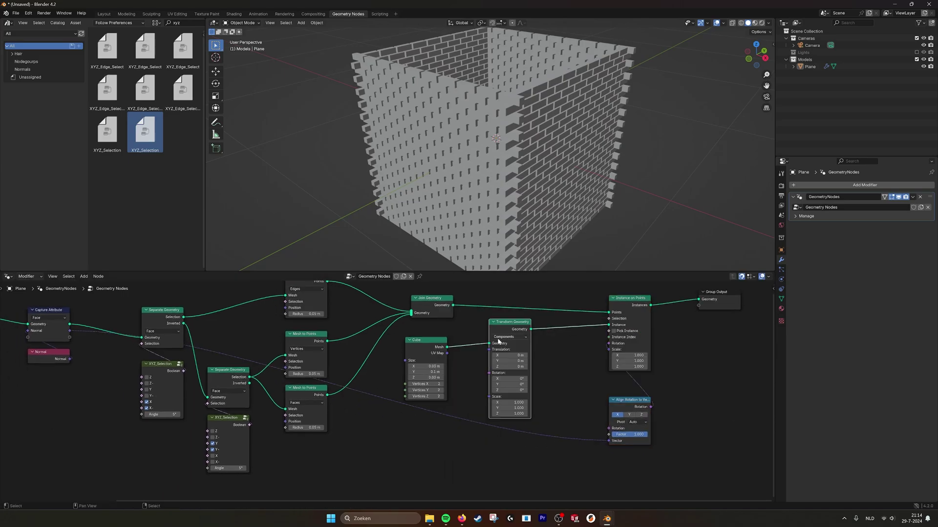
{"action": "left_click", "coordinate": [456, 338]}
{"action": "scroll", "coordinate": [503, 371], "scroll_direction": "up", "scroll_amount": 1}
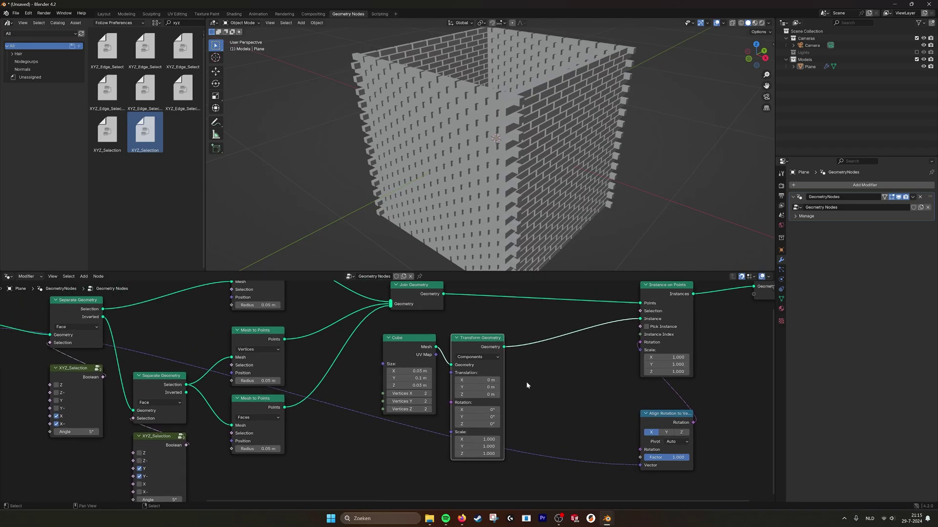
Set Transform Geometry's Translation X to 0.03 m, and adjust the viewport shading options to bring out the brick edges.
{"action": "left_click_drag", "start_coordinate": [478, 380], "coordinate": [483, 381]}
{"action": "middle_click_drag", "start_coordinate": [589, 96], "coordinate": [585, 55]}
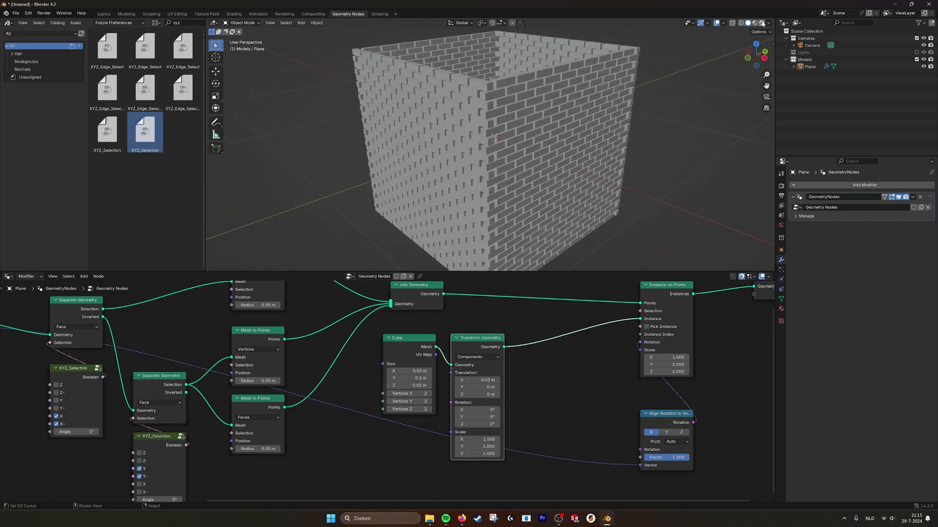
{"action": "left_click", "coordinate": [766, 23]}
{"action": "left_click", "coordinate": [770, 23]}
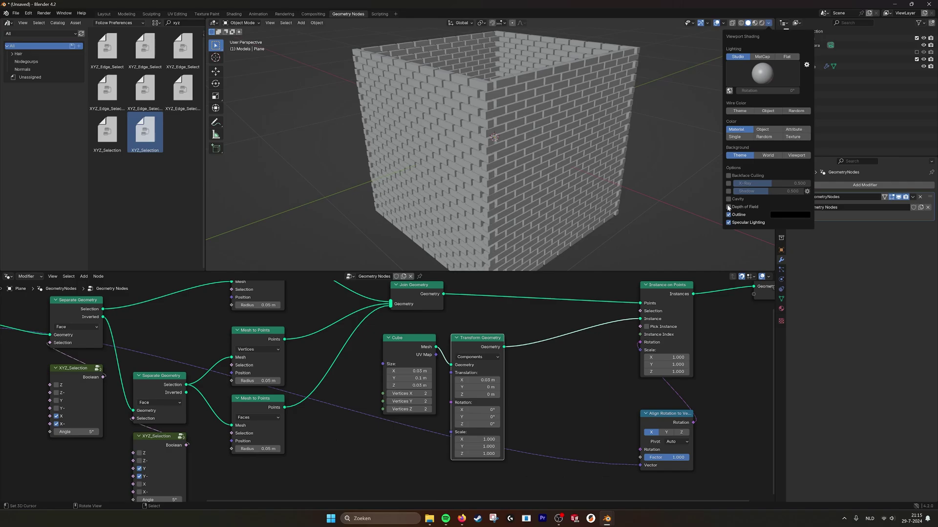
{"action": "mouse_move", "coordinate": [527, 138]}
{"action": "middle_mouse_down"}
{"action": "mouse_move", "coordinate": [625, 140]}
{"action": "mouse_move", "coordinate": [566, 141]}
{"action": "middle_mouse_up"}
{"action": "scroll", "coordinate": [584, 142], "scroll_direction": "up", "scroll_amount": 3}
{"action": "scroll", "coordinate": [580, 135], "scroll_direction": "down", "scroll_amount": 1}
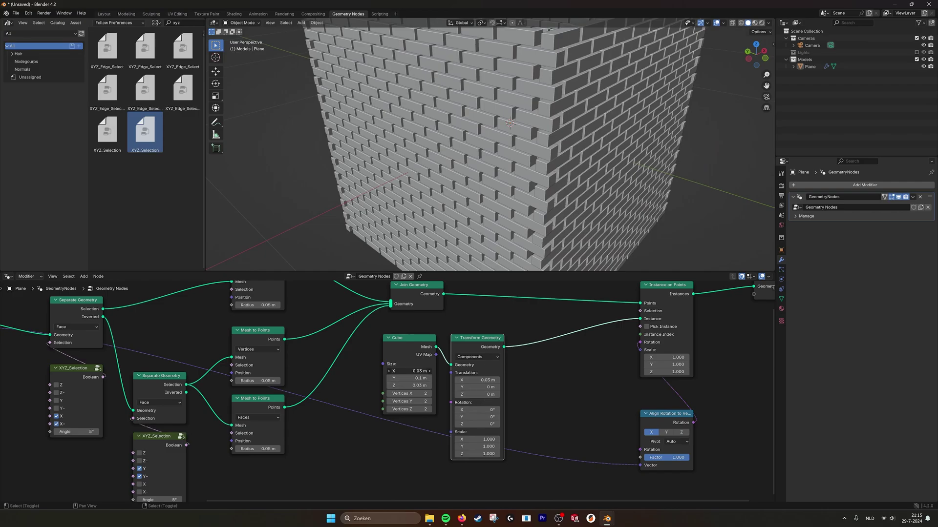
Adjust the brick cube's size so neighbouring bricks close the gaps in the walls.
{"action": "mouse_move", "coordinate": [410, 371]}
{"action": "left_mouse_down"}
{"action": "mouse_move", "coordinate": [430, 371]}
{"action": "mouse_move", "coordinate": [418, 381]}
{"action": "left_mouse_up"}
{"action": "middle_click_drag", "start_coordinate": [562, 137], "coordinate": [601, 140]}
{"action": "scroll", "coordinate": [370, 355], "scroll_direction": "down", "scroll_amount": 1}
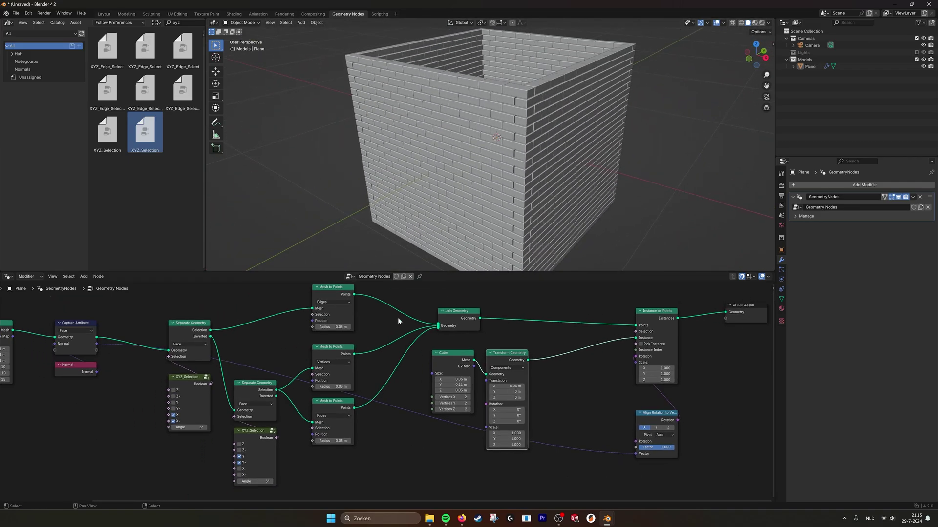
{"action": "left_click", "coordinate": [234, 313]}
{"action": "left_click", "coordinate": [332, 303]}
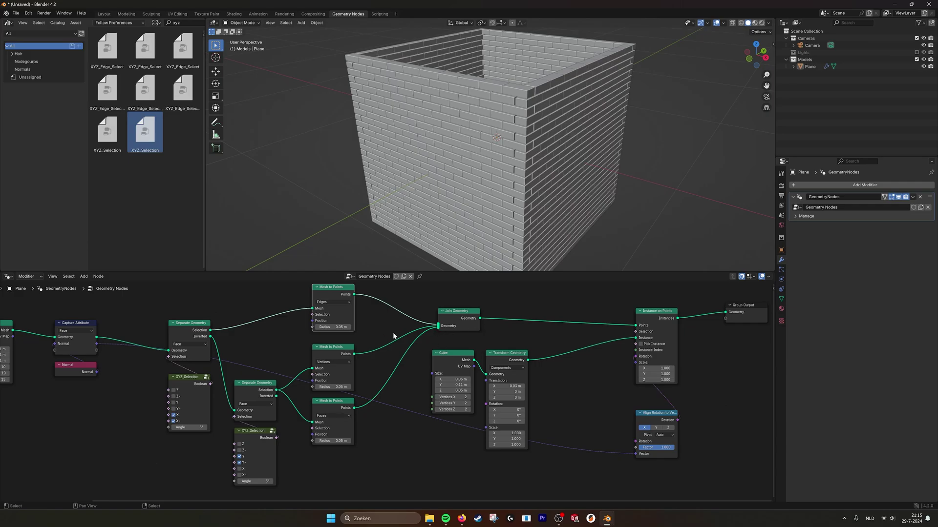
{"action": "middle_click_drag", "start_coordinate": [599, 198], "coordinate": [591, 252]}
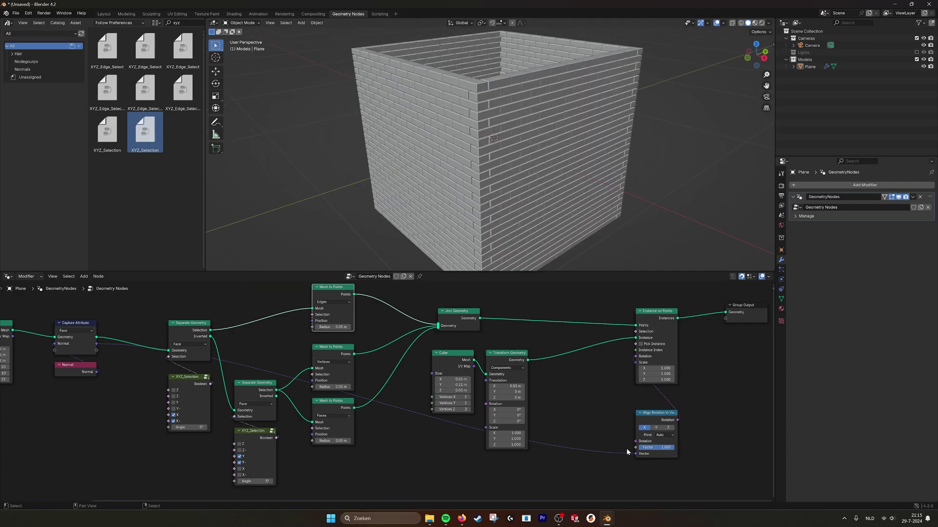
{"action": "left_click", "coordinate": [653, 413]}
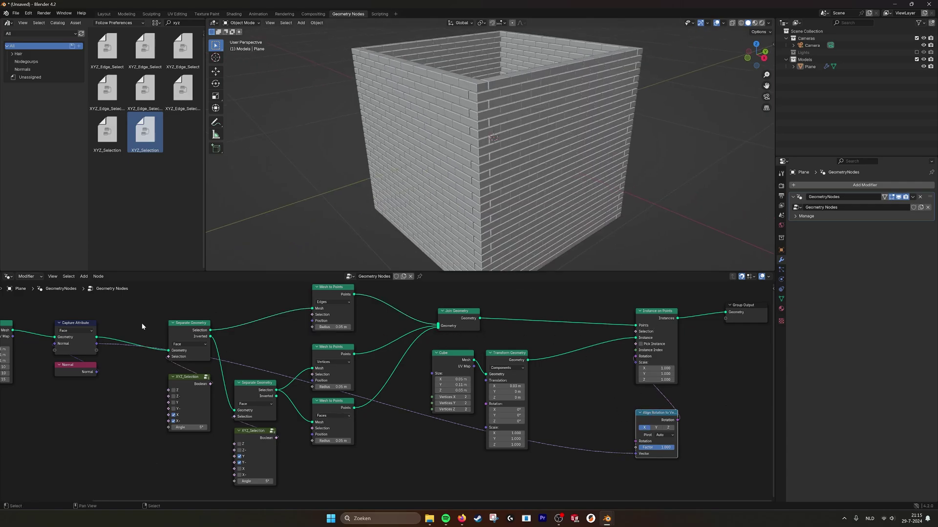
{"action": "left_click", "coordinate": [73, 325]}
{"action": "middle_click_drag", "start_coordinate": [608, 174], "coordinate": [507, 119]}
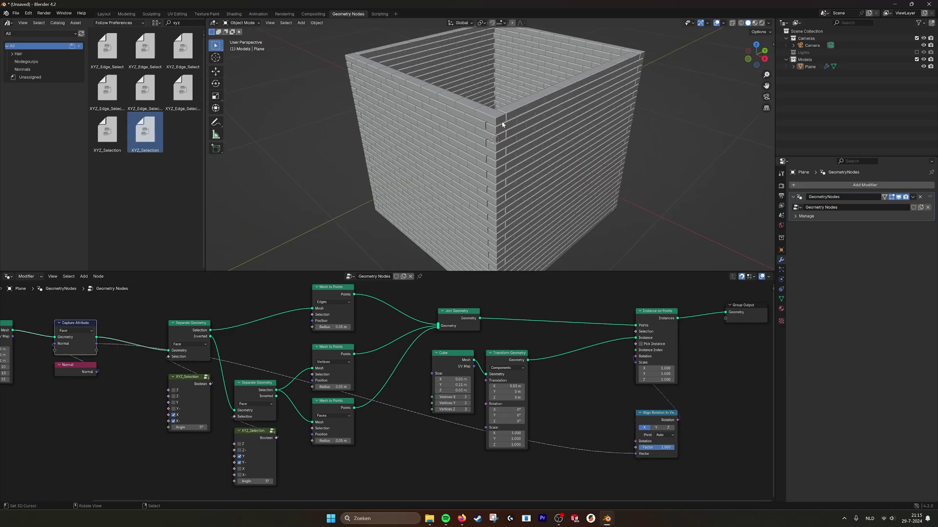
Examine the four-sided brick wall's corners from several angles and review the node tree from the source cube to Instance on Points.
{"action": "scroll", "coordinate": [555, 158], "scroll_direction": "down", "scroll_amount": 3}
{"action": "scroll", "coordinate": [554, 158], "scroll_direction": "up", "scroll_amount": 6}
{"action": "scroll", "coordinate": [555, 161], "scroll_direction": "up", "scroll_amount": 2}
{"action": "scroll", "coordinate": [547, 163], "scroll_direction": "down", "scroll_amount": 4}
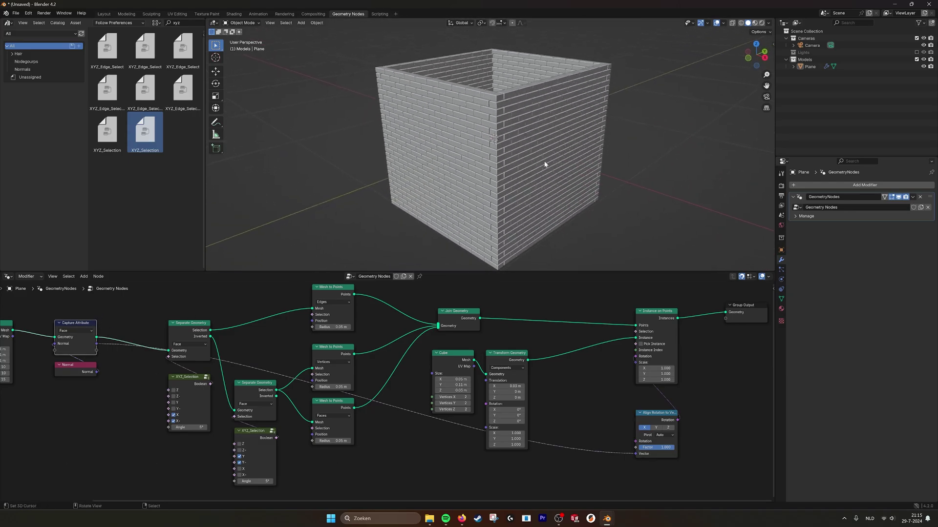
{"action": "middle_click_drag", "start_coordinate": [307, 346], "coordinate": [344, 344]}
{"action": "scroll", "coordinate": [285, 343], "scroll_direction": "down", "scroll_amount": 1}
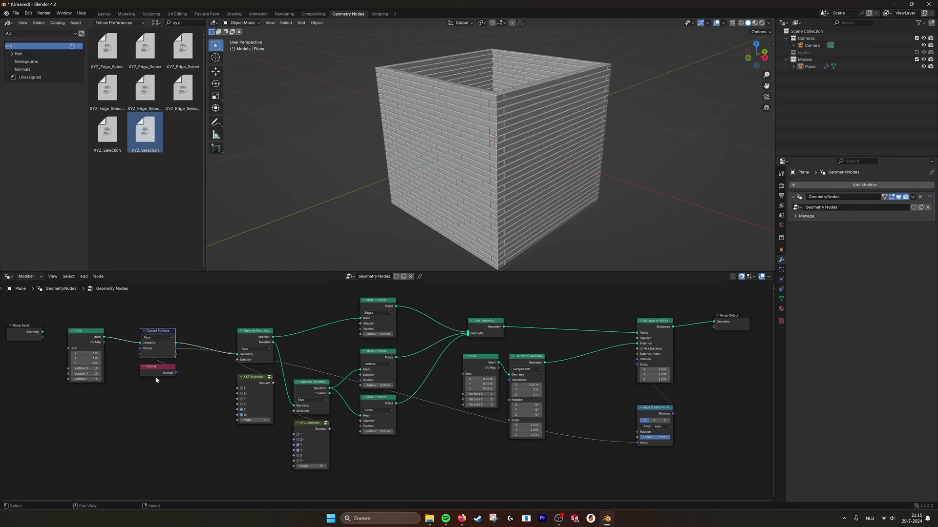
{"action": "middle_click_drag", "start_coordinate": [156, 379], "coordinate": [192, 380]}
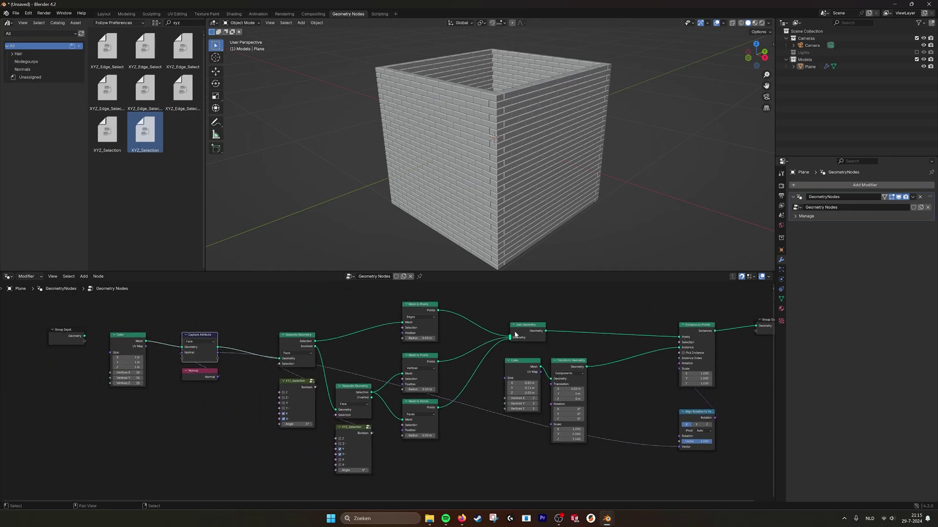
{"action": "middle_click_drag", "start_coordinate": [564, 206], "coordinate": [506, 207]}
{"action": "middle_click_drag", "start_coordinate": [532, 241], "coordinate": [529, 207]}
{"action": "middle_click_drag", "start_coordinate": [549, 160], "coordinate": [532, 167]}
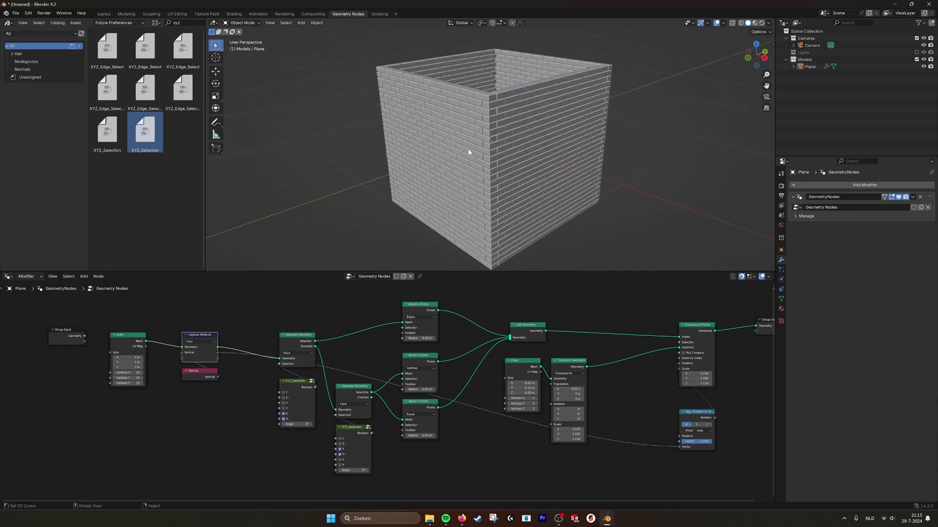
{"action": "scroll", "coordinate": [469, 141], "scroll_direction": "up", "scroll_amount": 2}
{"action": "middle_click_drag", "start_coordinate": [483, 120], "coordinate": [515, 127]}
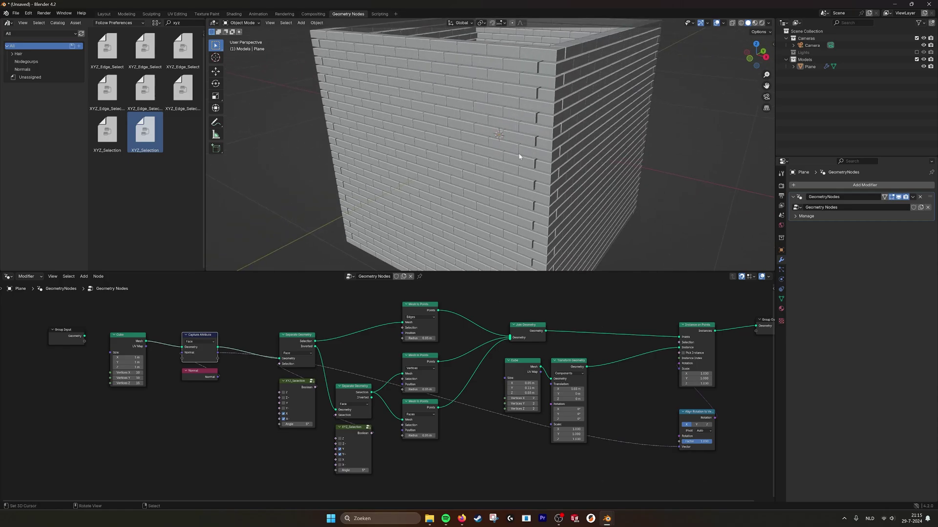
Switch to the RD_Brick_Walls.blend window and inspect the finished red brick wall with its window opening.
{"action": "mouse_move", "coordinate": [607, 518]}
{"action": "left_click", "coordinate": [606, 481]}
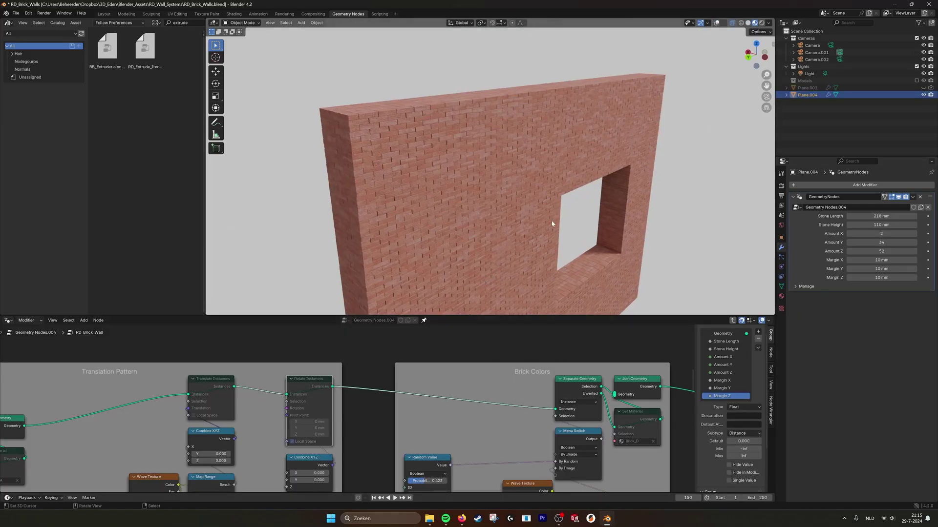
{"action": "middle_click_drag", "start_coordinate": [552, 221], "coordinate": [507, 190]}
{"action": "scroll", "coordinate": [496, 180], "scroll_direction": "up", "scroll_amount": 1}
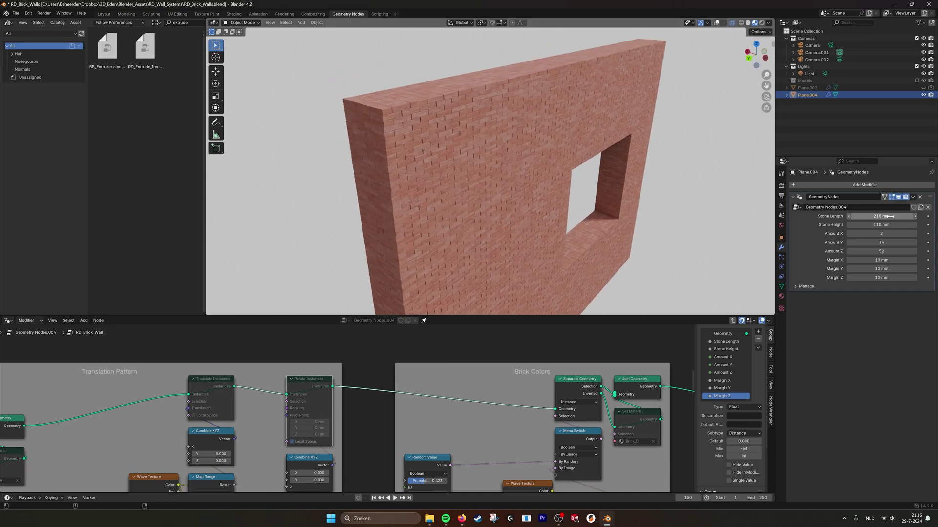
Set the red brick wall's Stone Length to 241 mm and Stone Height to 92 mm, and enlarge its Margin X, Y and Z values.
{"action": "mouse_move", "coordinate": [889, 216]}
{"action": "left_mouse_down"}
{"action": "mouse_move", "coordinate": [915, 216]}
{"action": "mouse_move", "coordinate": [884, 225]}
{"action": "left_mouse_up"}
{"action": "left_click_drag", "start_coordinate": [884, 260], "coordinate": [896, 278]}
{"action": "middle_click_drag", "start_coordinate": [674, 230], "coordinate": [548, 187]}
{"action": "scroll", "coordinate": [548, 190], "scroll_direction": "up", "scroll_amount": 1}
{"action": "scroll", "coordinate": [549, 190], "scroll_direction": "down", "scroll_amount": 1}
Switch back to the unsaved Blender window with the four-sided brick wall and inspect its front corner.
{"action": "mouse_move", "coordinate": [615, 522]}
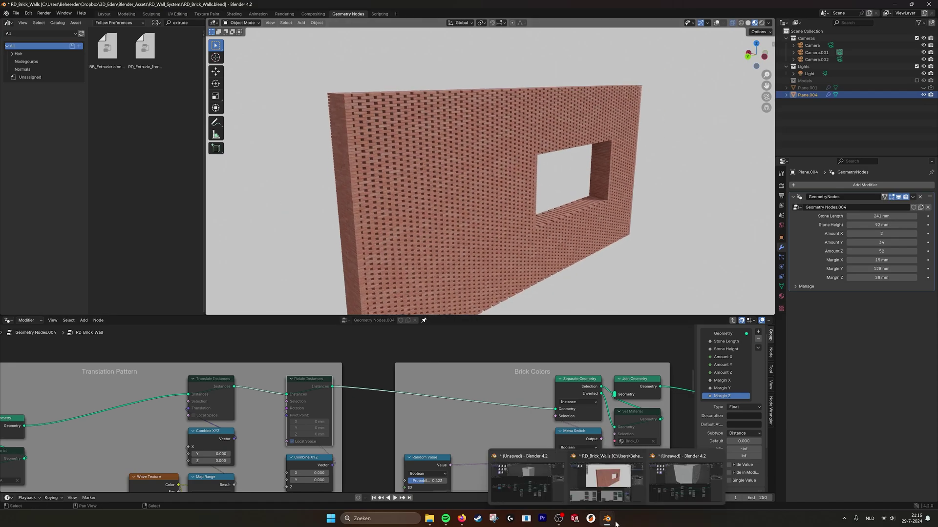
{"action": "left_click", "coordinate": [684, 479]}
{"action": "middle_click_drag", "start_coordinate": [522, 97], "coordinate": [559, 125]}
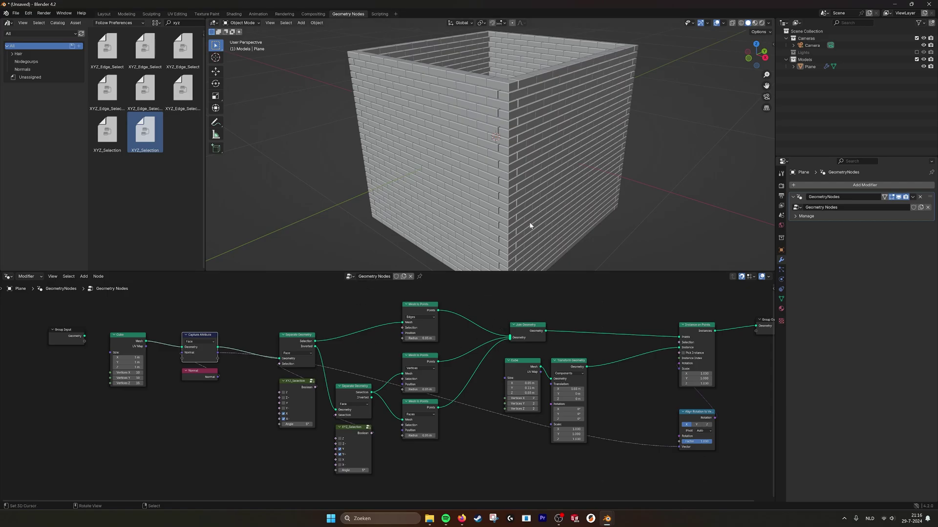